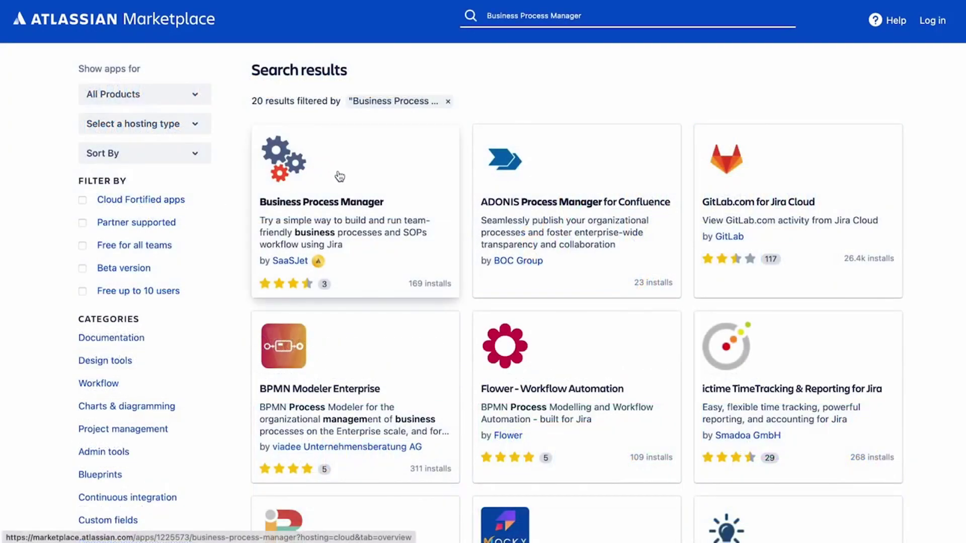
Start a free trial of Business Process Manager for Jira from its Marketplace listing.
click(339, 177)
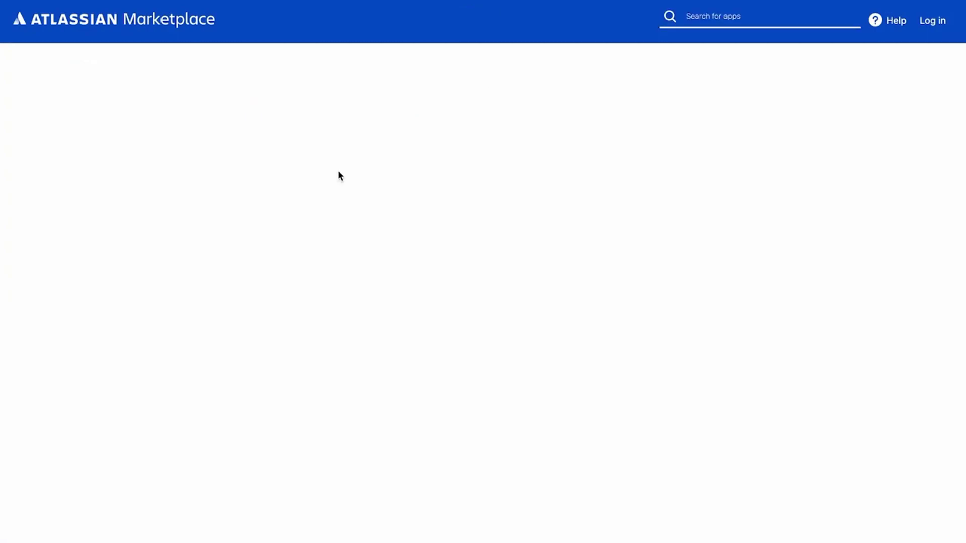
click(780, 110)
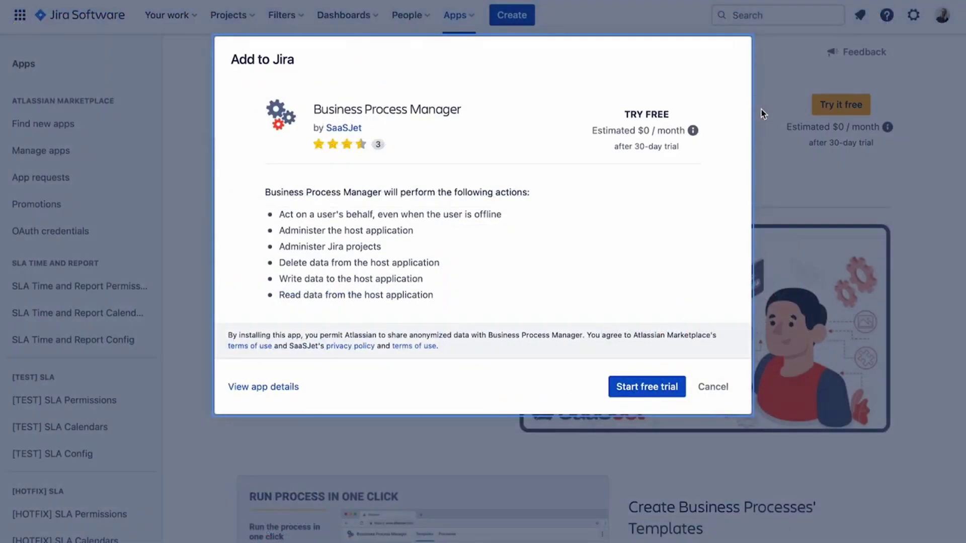
click(649, 388)
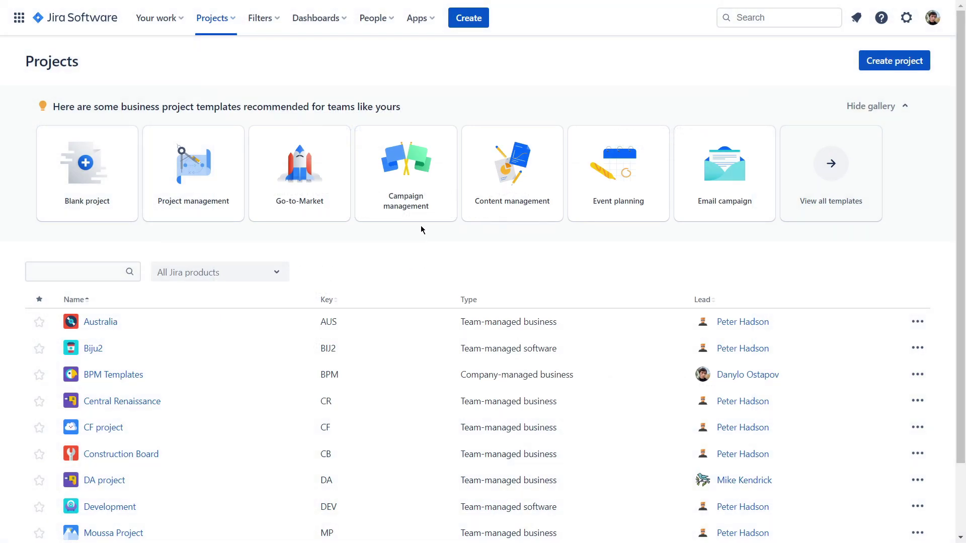
click(425, 19)
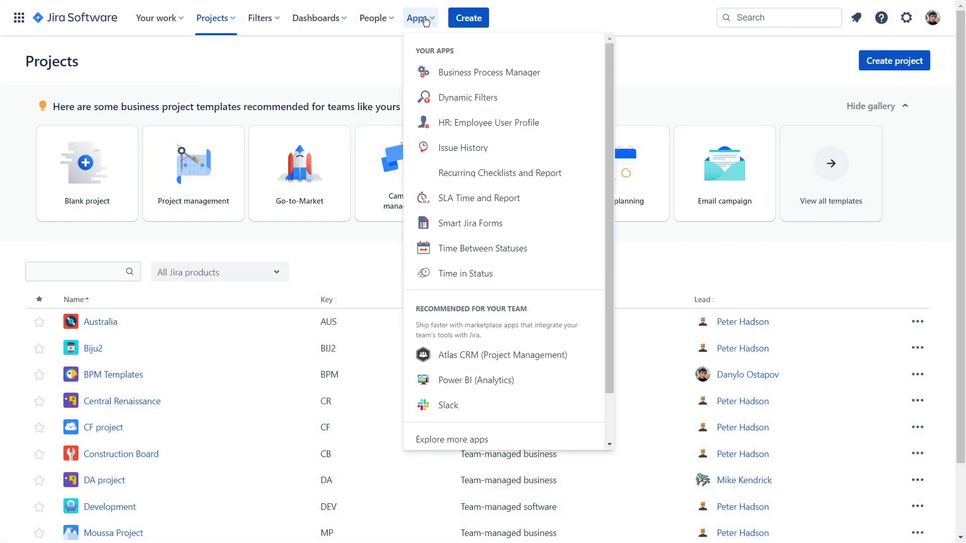
Open Business Process Manager from the Jira Apps menu to show its template list.
click(439, 72)
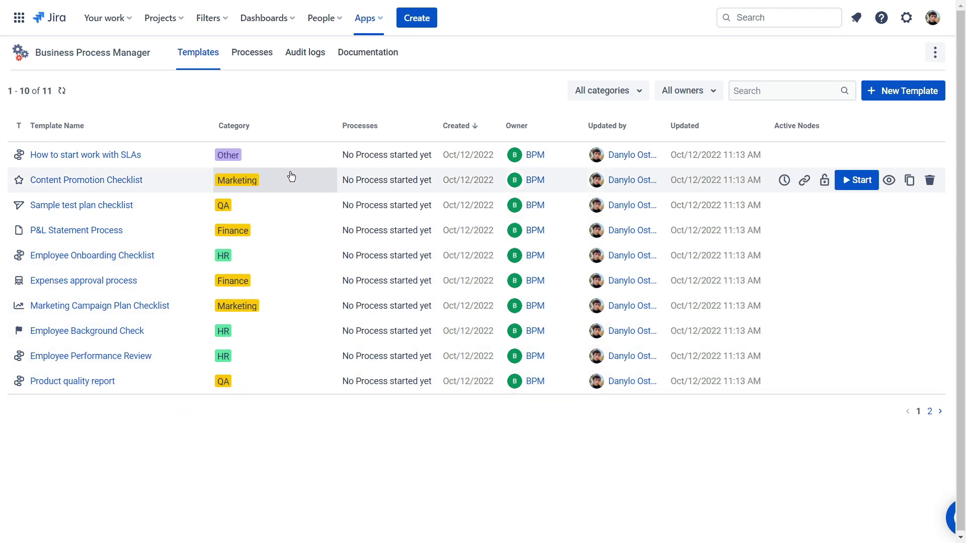
Create a new template titled 'Absence&Vacation request template'.
click(872, 90)
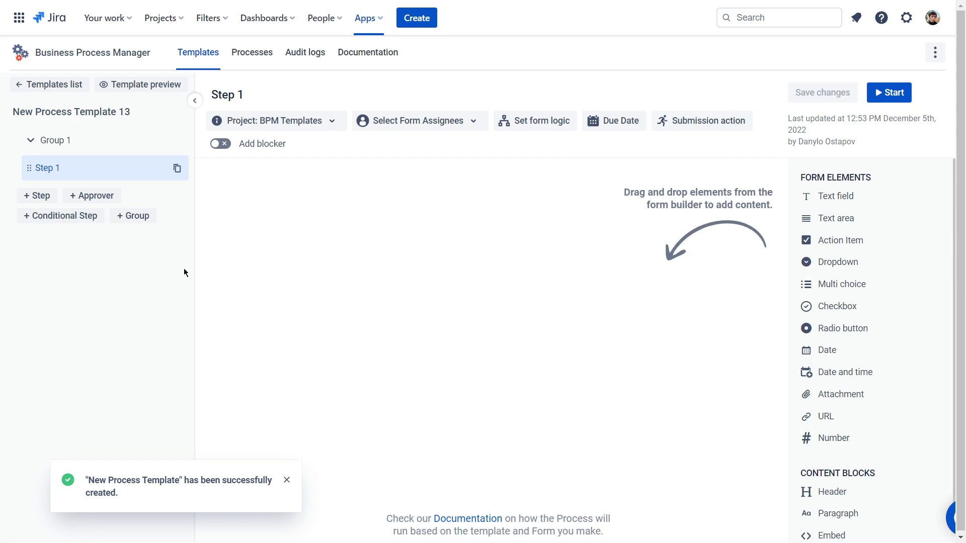
click(106, 117)
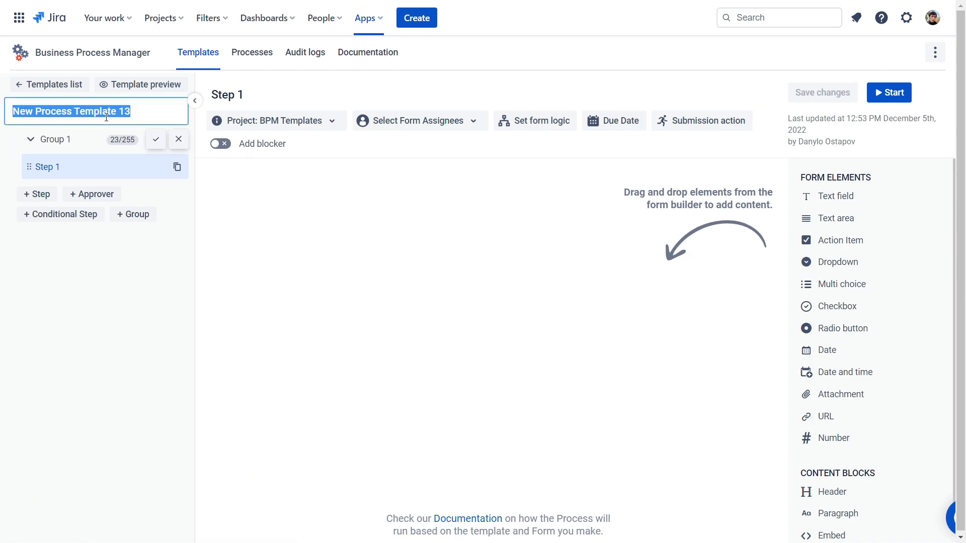
text(Absence&Vacation)
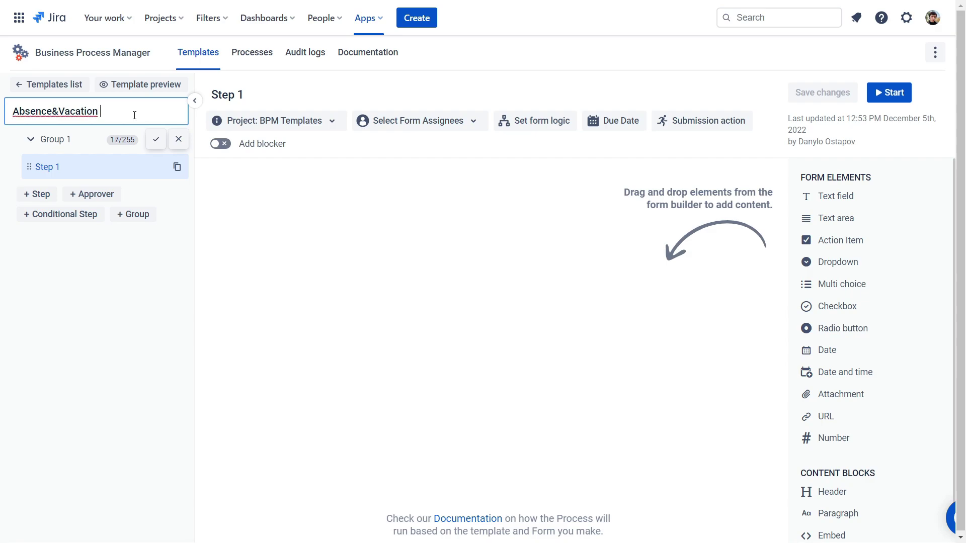
text( request template)
key(Return)
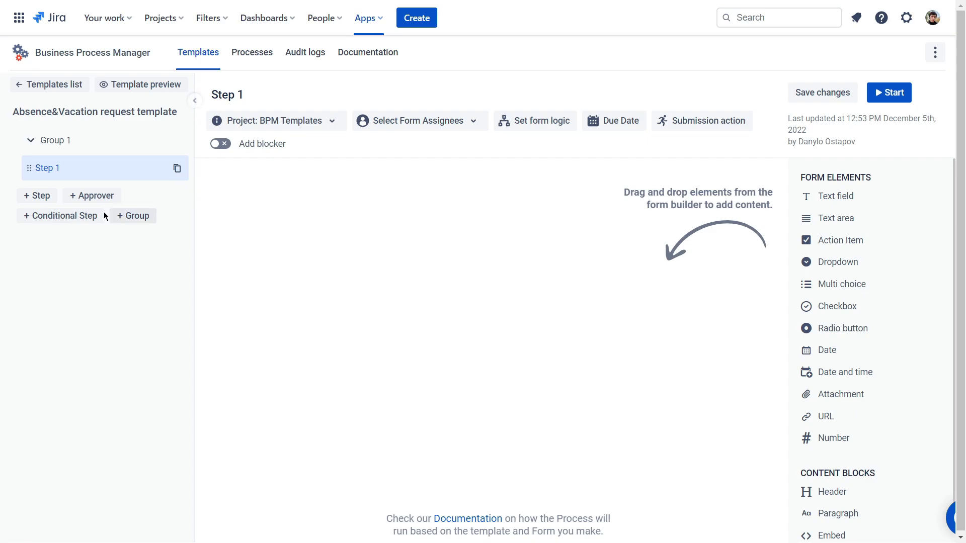
Add a second step, an approval step and a conditional step, plus a second group with a step.
click(38, 196)
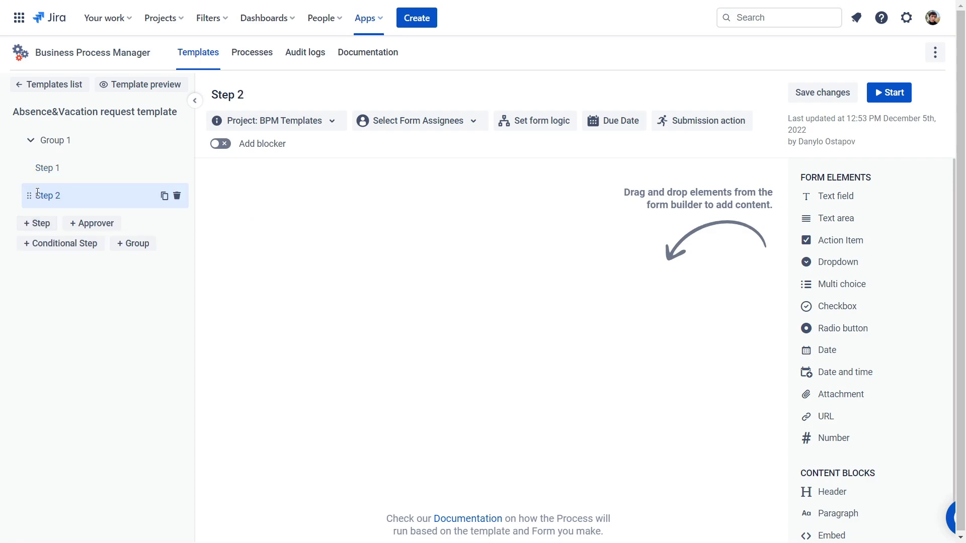
click(96, 224)
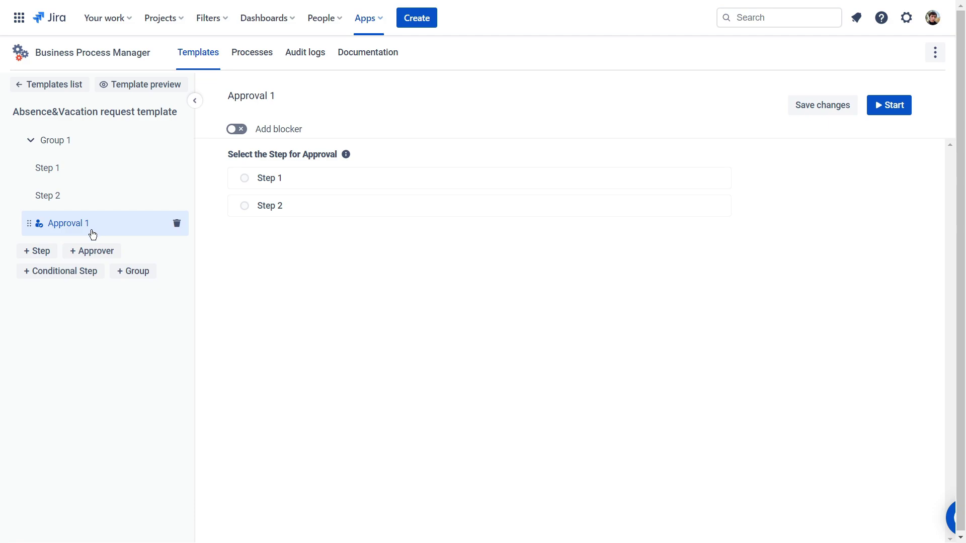
click(57, 276)
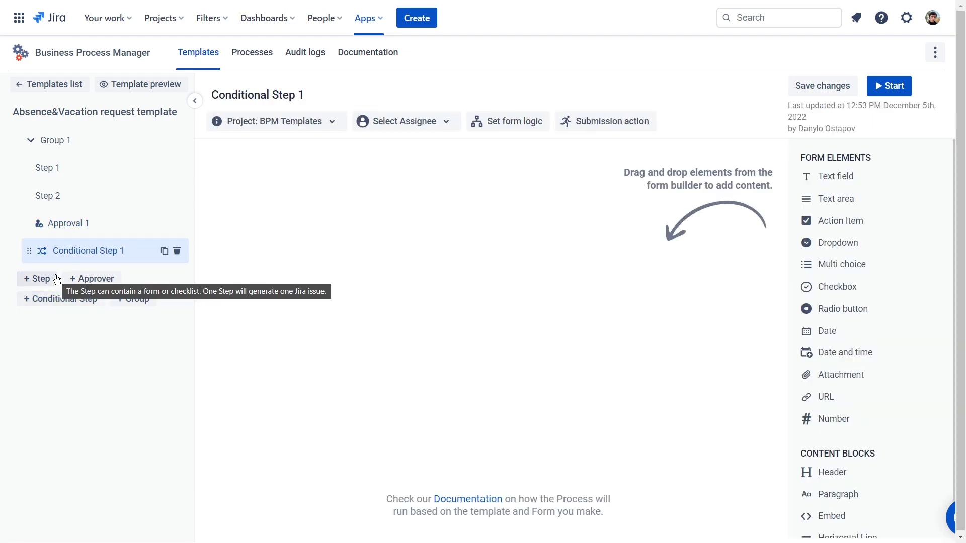
click(127, 302)
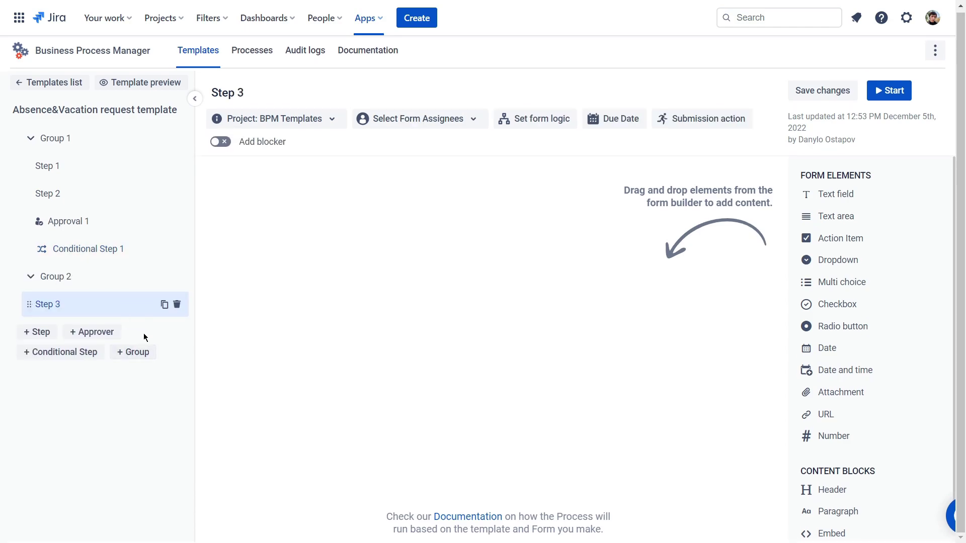
click(38, 332)
Rename Group 1 to 'Request info' and start renaming Step 1 to Employee's personal data.
click(55, 140)
key(ctrl+a)
text(R)
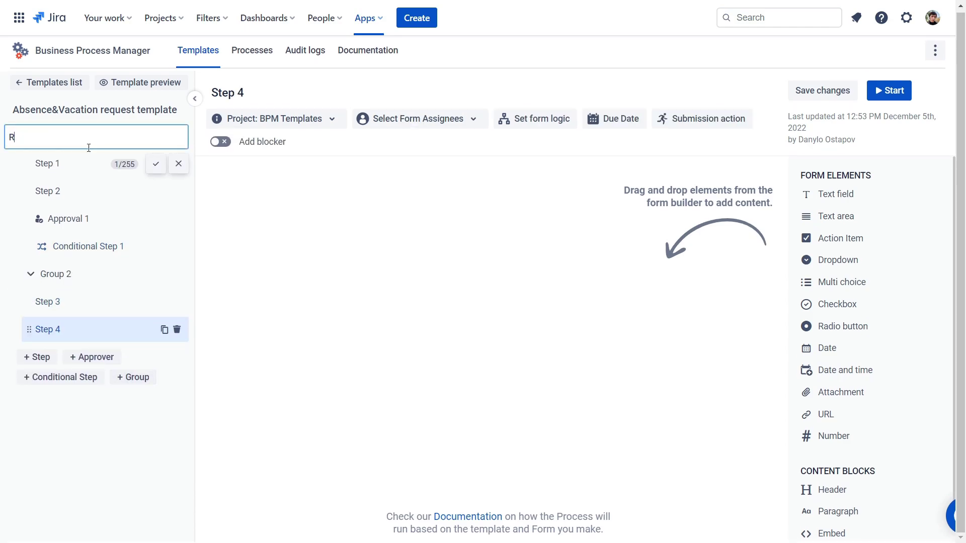
text(equest info)
key(Return)
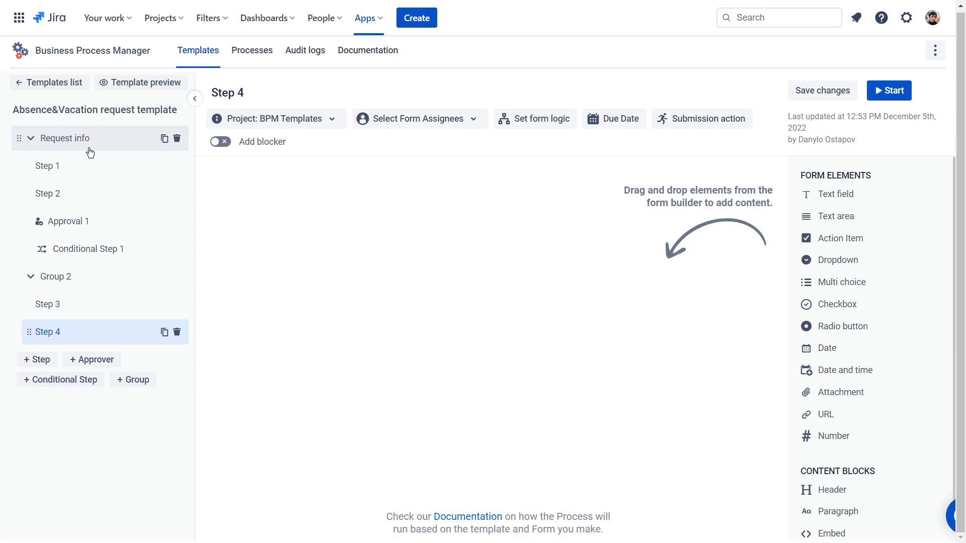
click(47, 166)
key(ctrl+a)
text(Emplo)
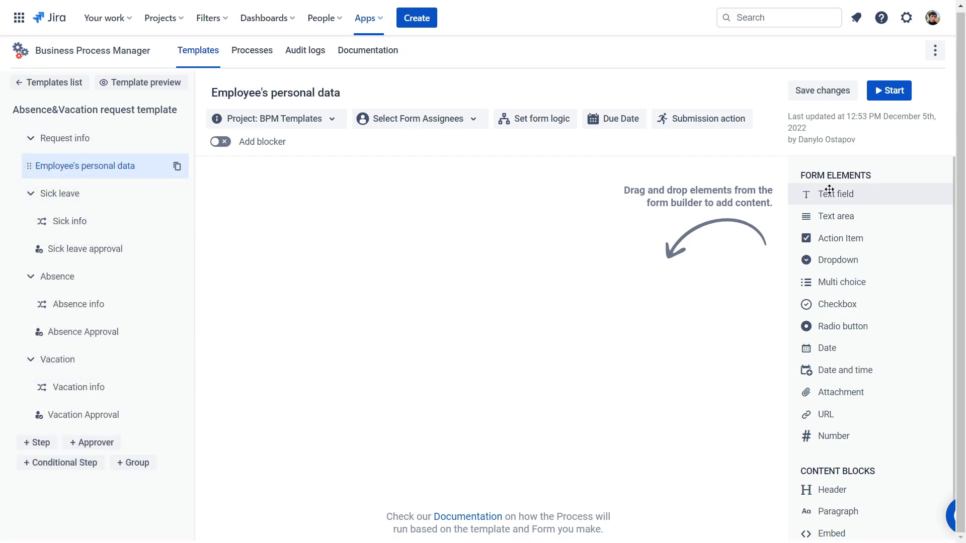
Add a Text field and three Dropdowns to the Employee's personal data form.
drag(826, 194, 477, 201)
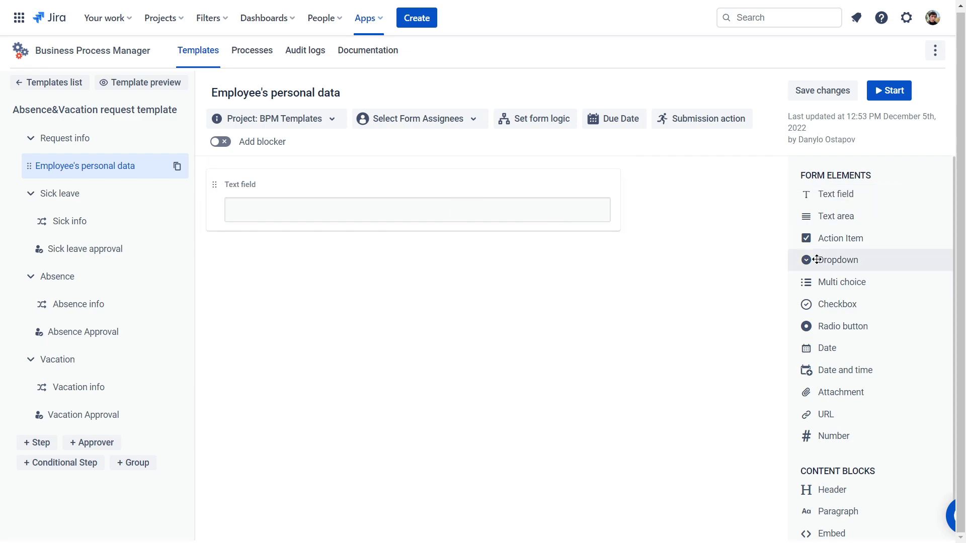
drag(791, 257, 459, 297)
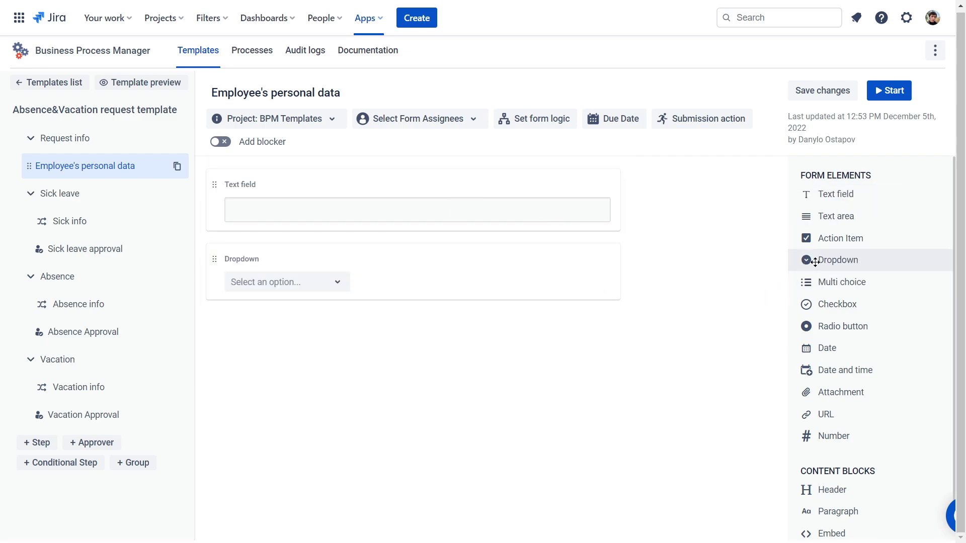
drag(799, 259, 409, 365)
drag(831, 261, 371, 463)
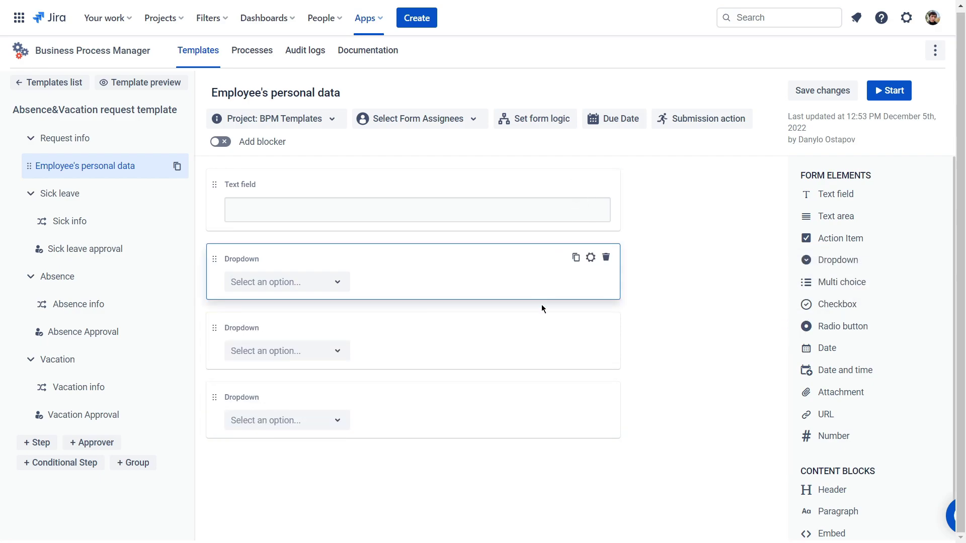
Label the text field 'Full name' and the first dropdown 'Choose your department'.
click(592, 184)
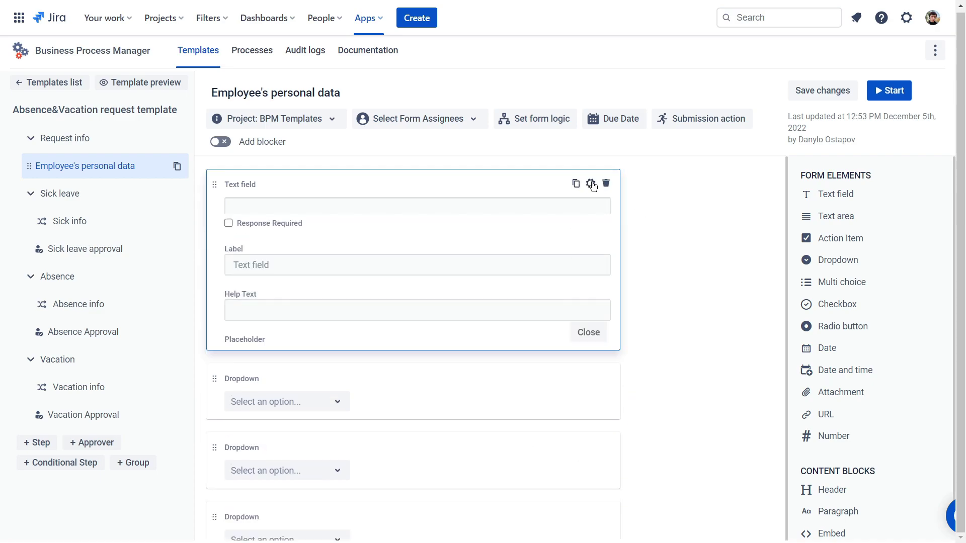
click(389, 257)
text(Full name)
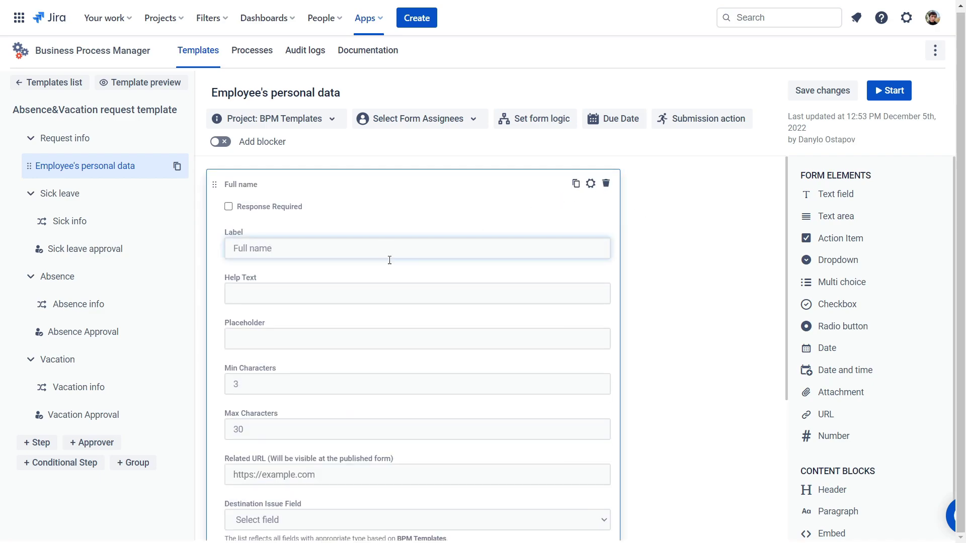
click(590, 258)
double_click(322, 321)
text(Choo)
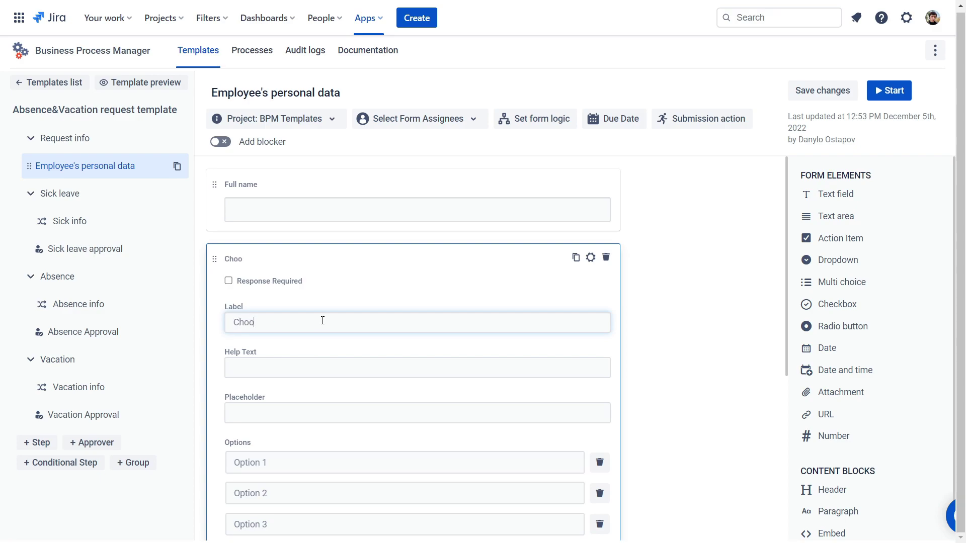
text(se your d)
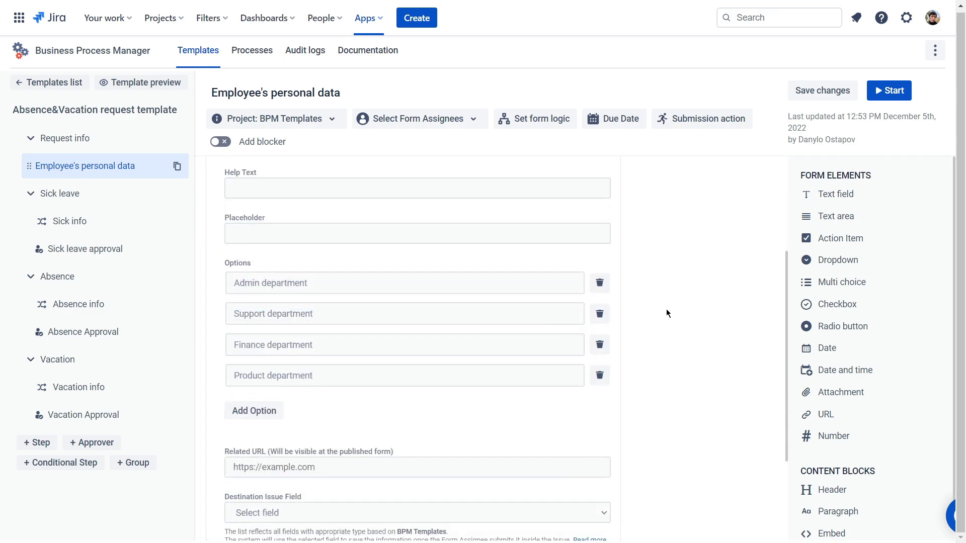
scroll(666, 309, down, 3)
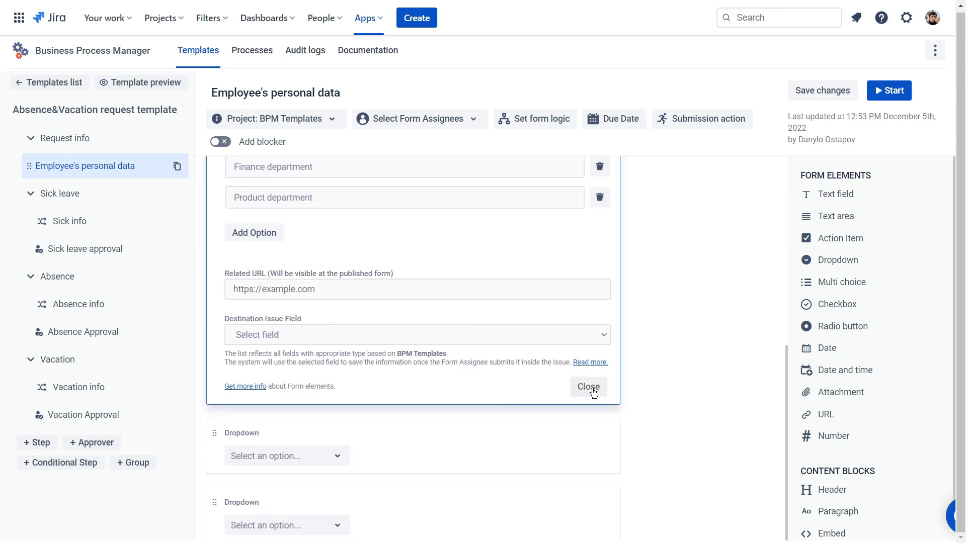
click(590, 393)
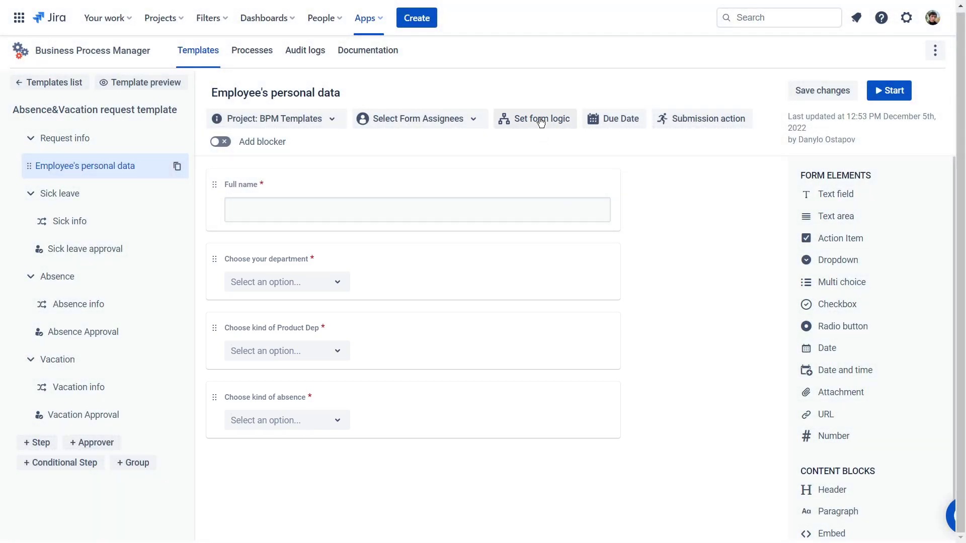
Add a rule: when Choose your department is Product department, show Choose kind of Product Dep.
click(540, 120)
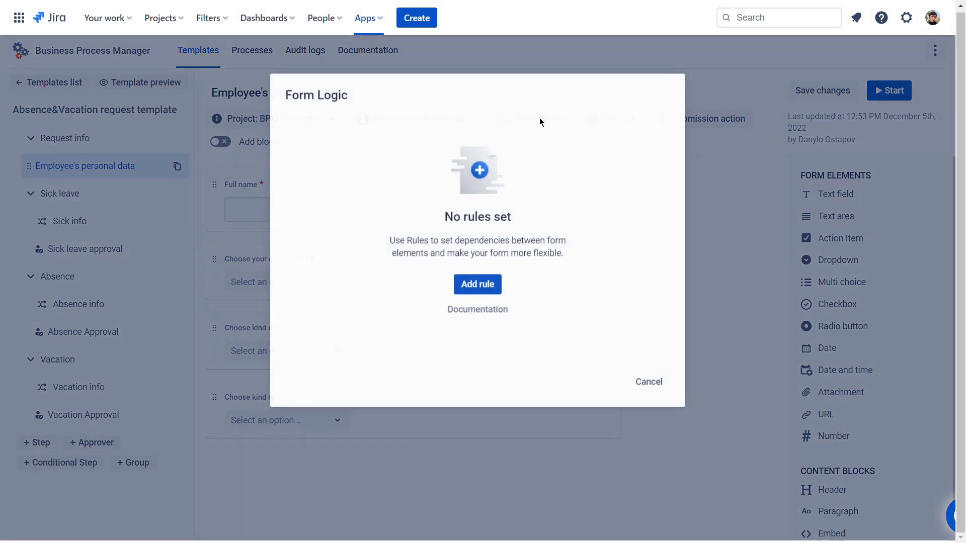
click(490, 283)
click(435, 164)
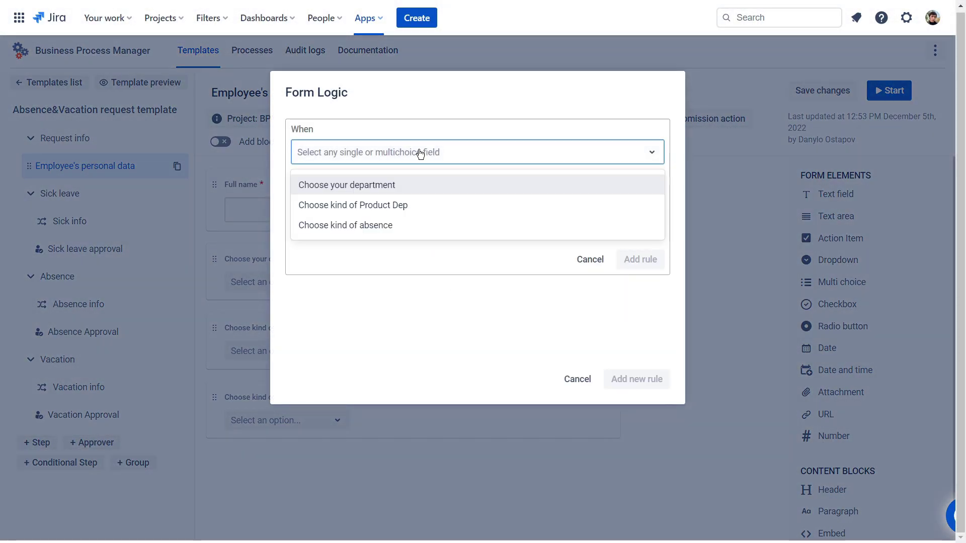
click(387, 192)
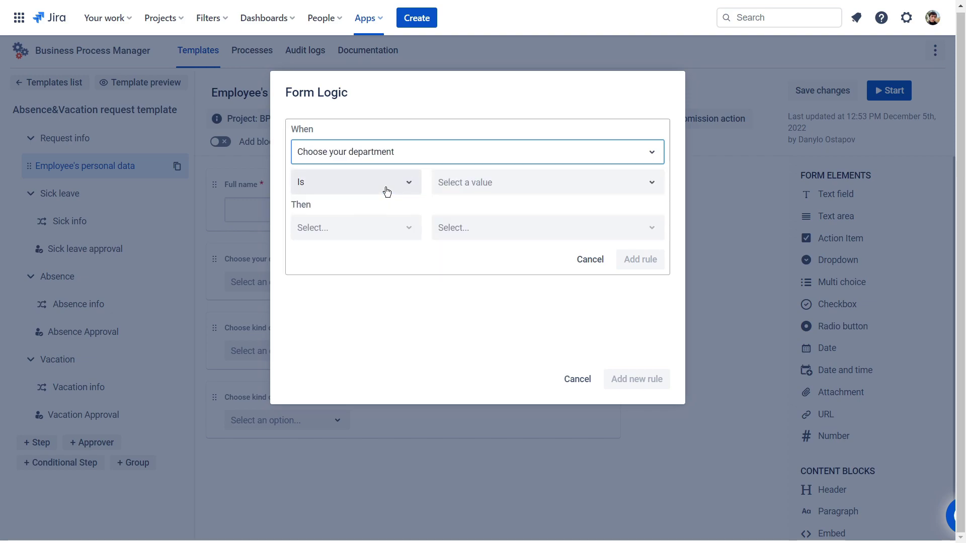
click(457, 184)
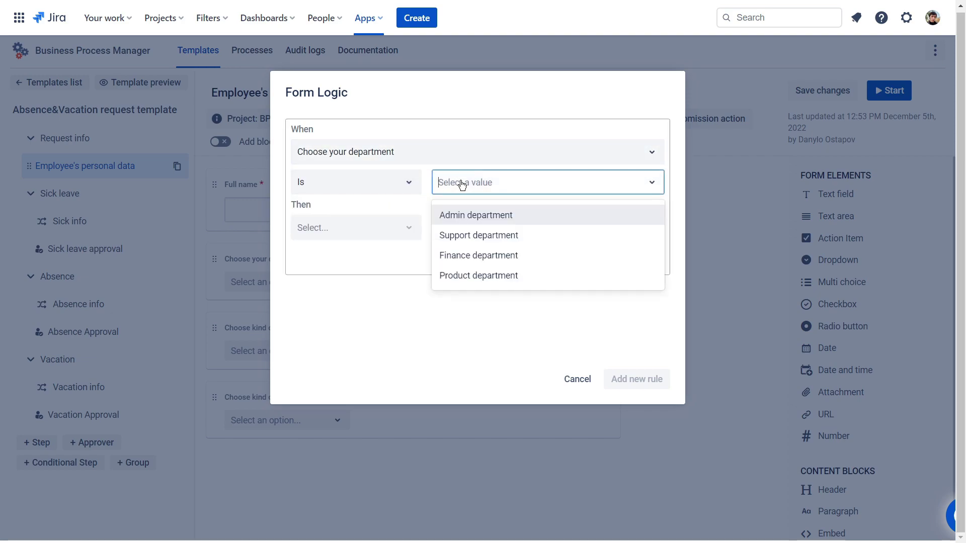
click(476, 275)
click(393, 227)
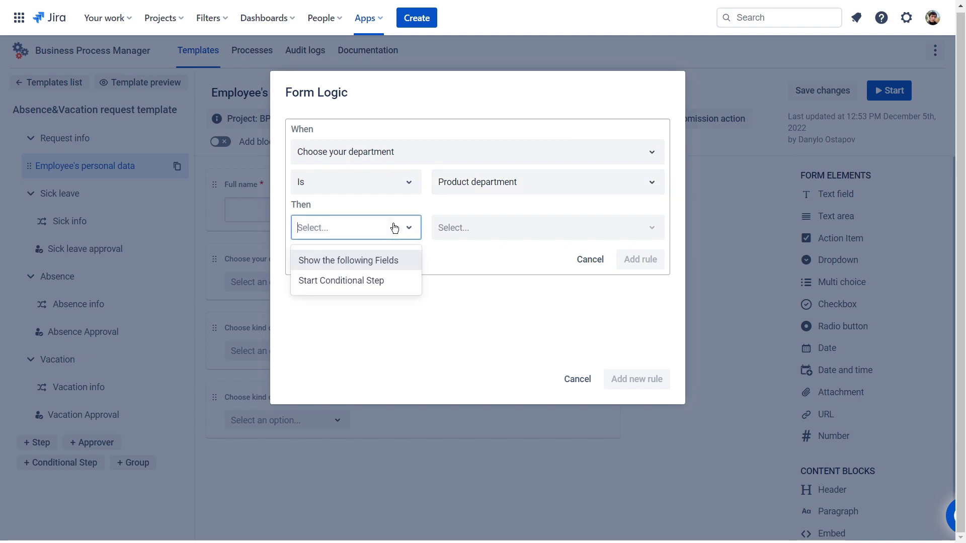
click(400, 263)
click(468, 230)
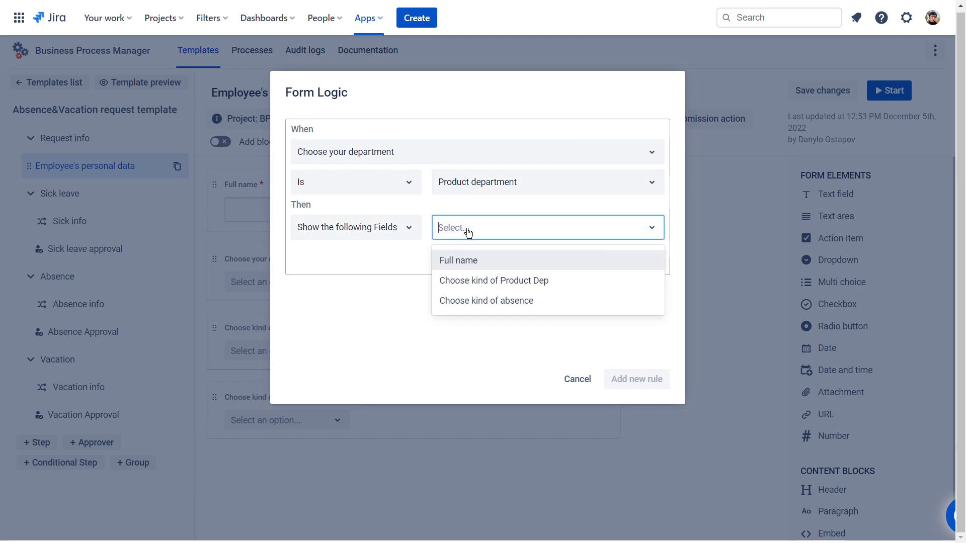
click(486, 281)
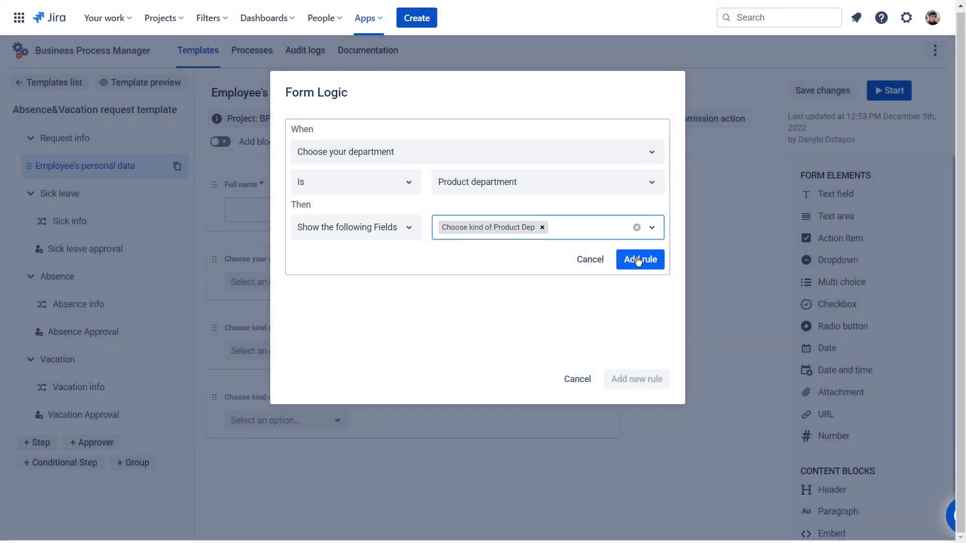
click(638, 260)
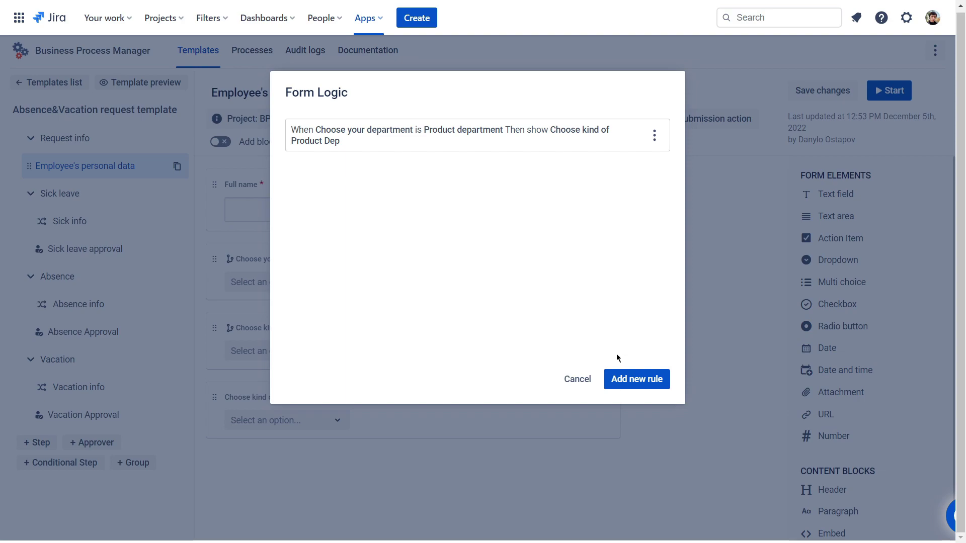
Add a rule starting the Sick info conditional step when Choose kind of absence is Sick leave.
click(633, 379)
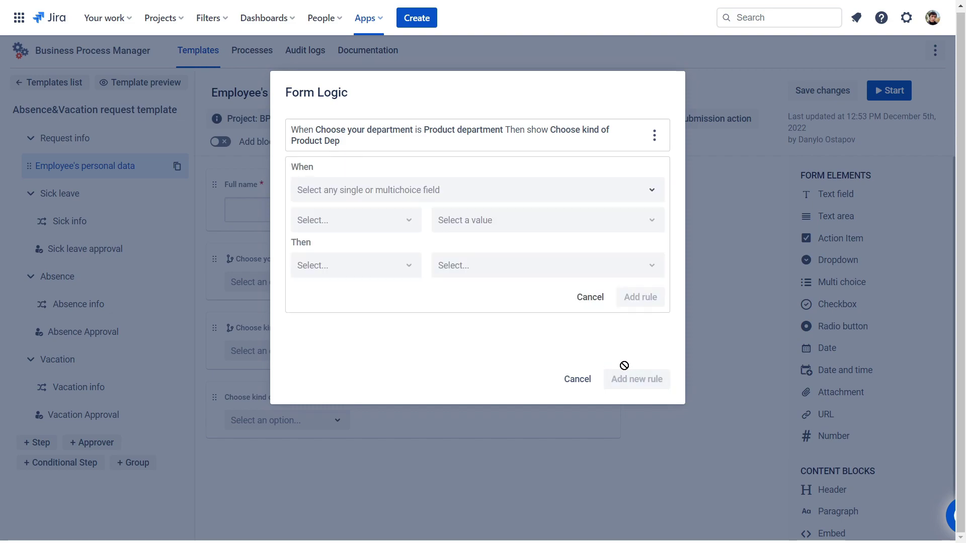
click(416, 192)
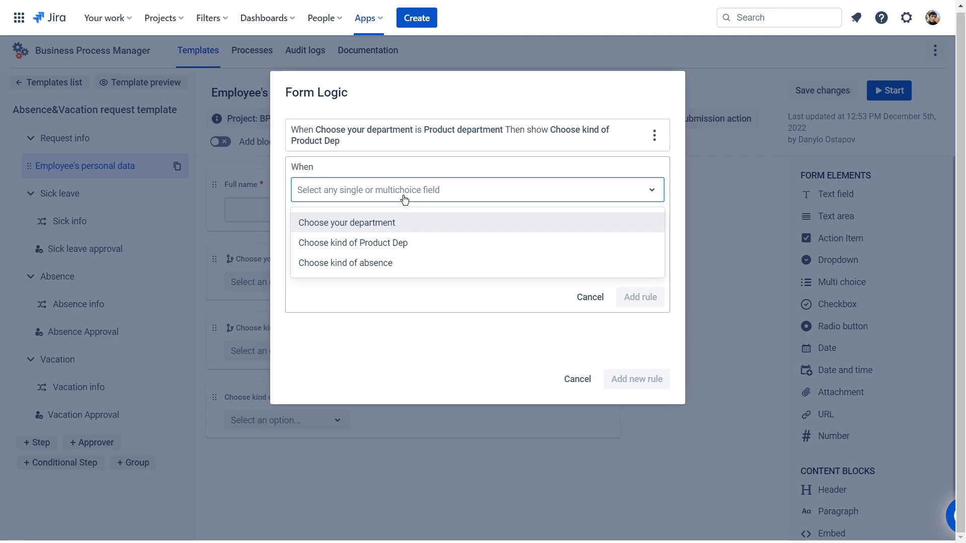
click(409, 262)
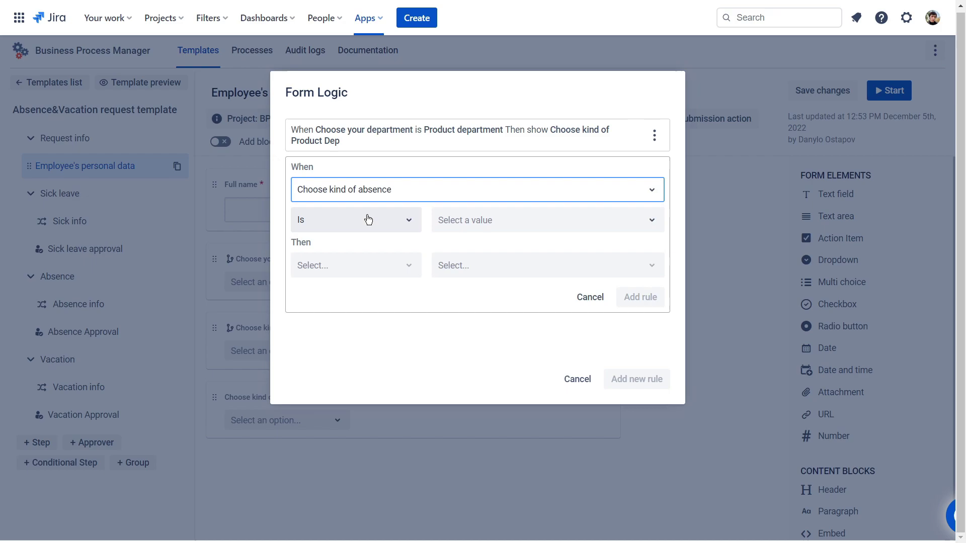
click(468, 230)
click(459, 251)
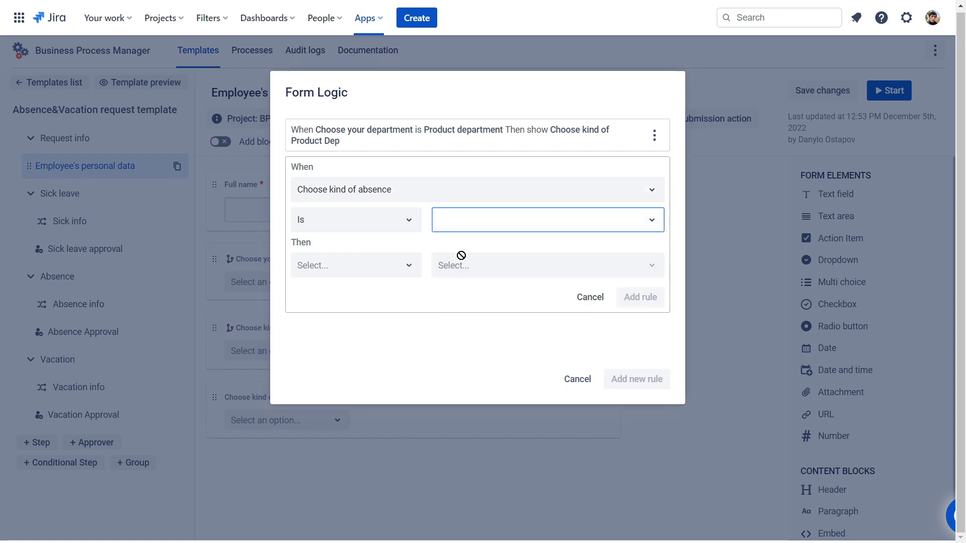
click(411, 270)
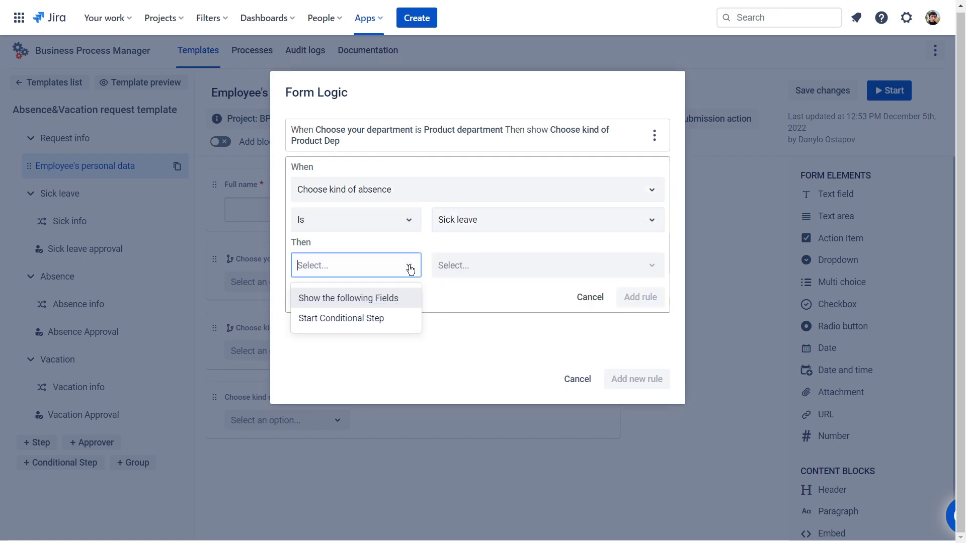
click(403, 317)
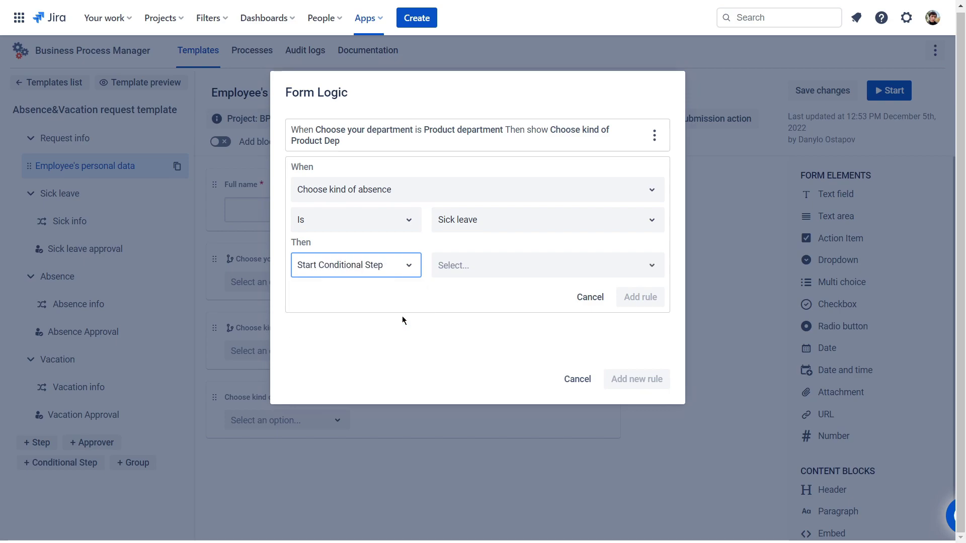
click(482, 265)
click(485, 300)
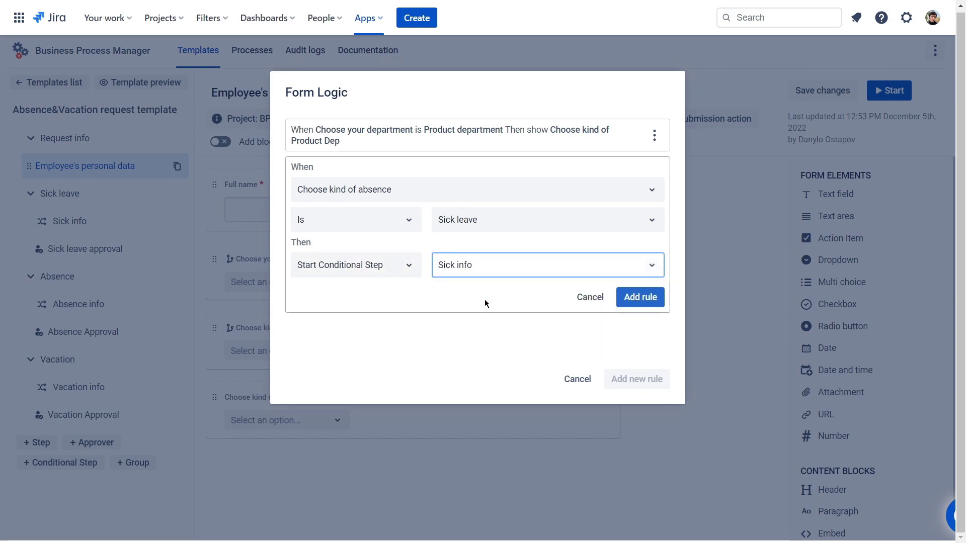
click(642, 295)
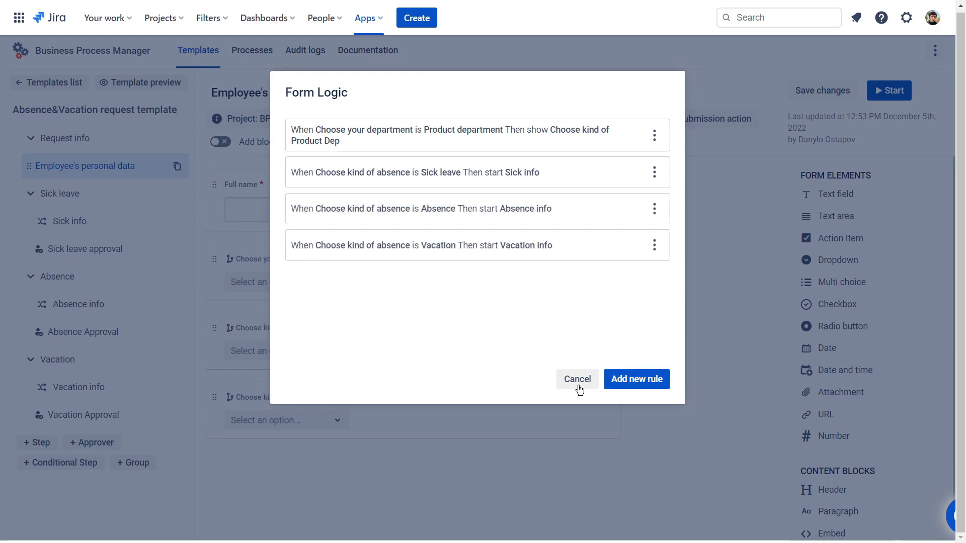
click(576, 385)
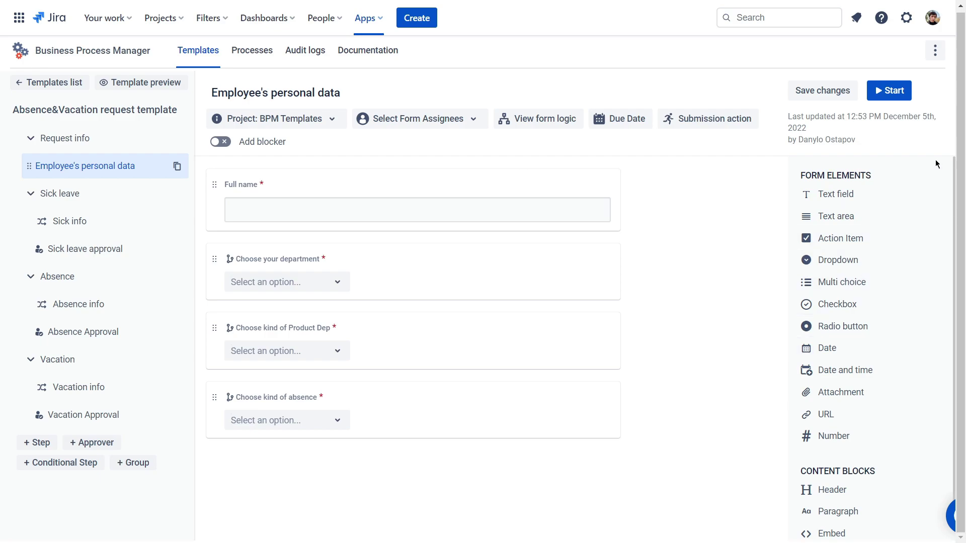
click(935, 50)
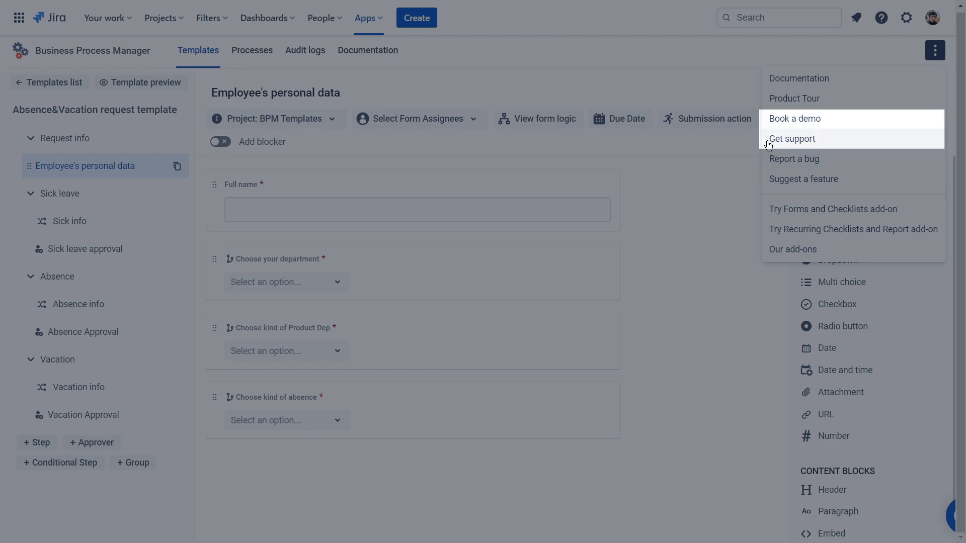
Dismiss the extras menu and open the Sick leave approval step.
click(712, 143)
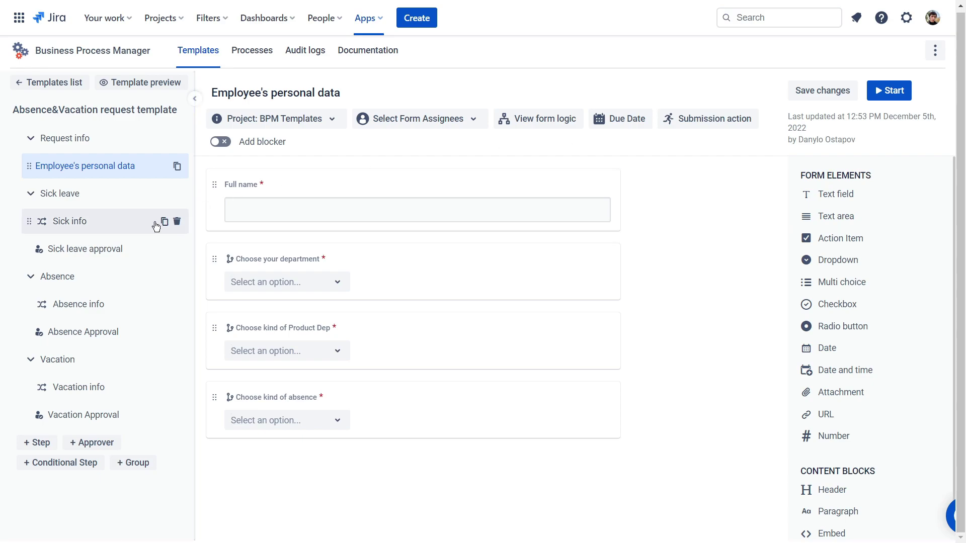
click(132, 257)
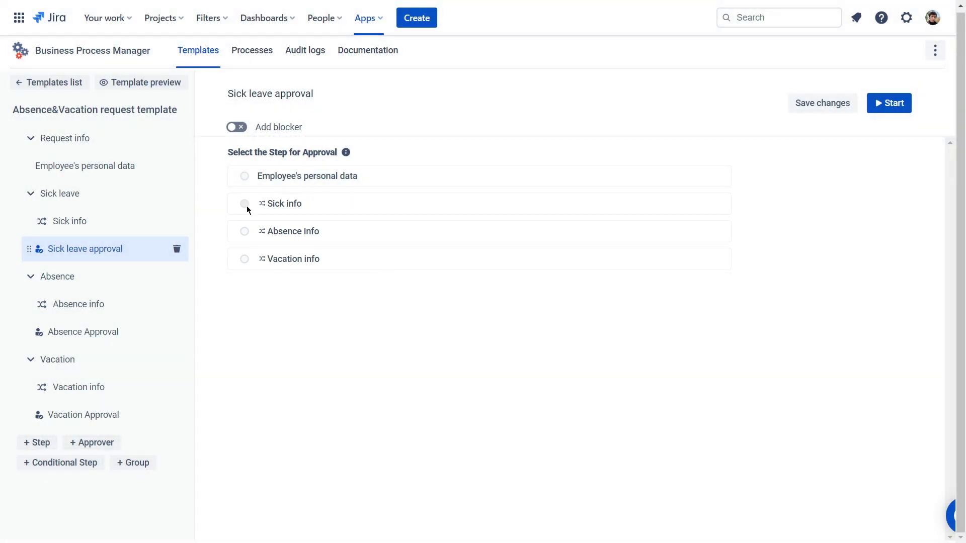
Make Sick leave approval approve the Sick info step with one user as approver.
click(245, 204)
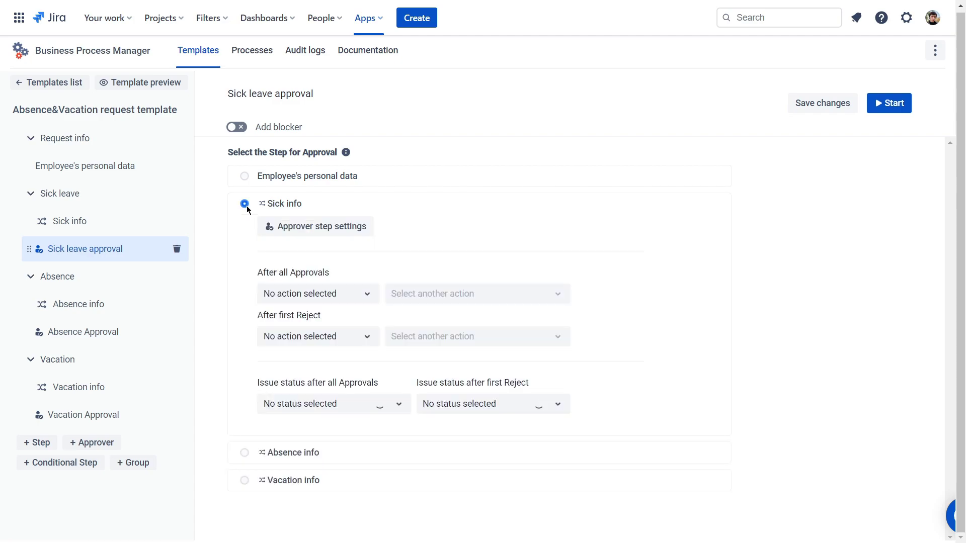
click(278, 224)
click(450, 141)
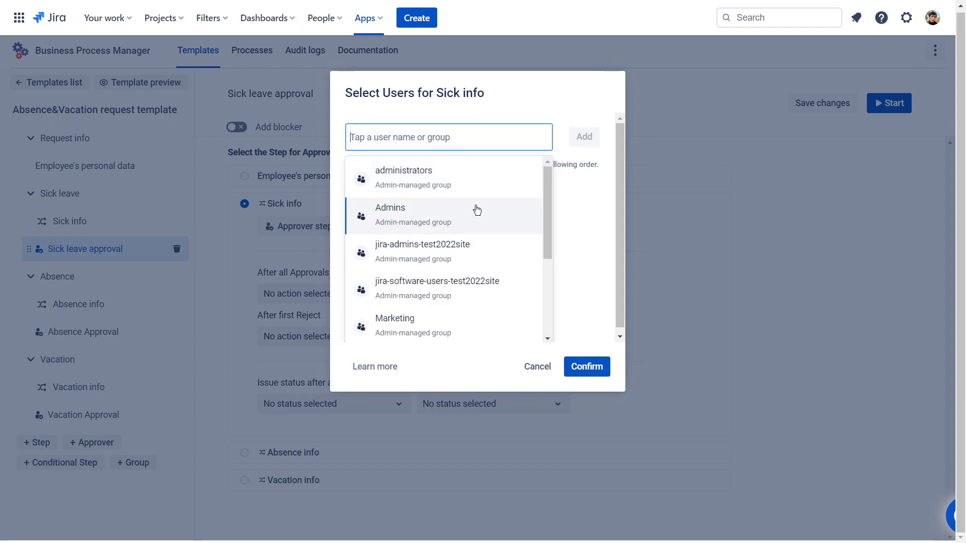
text(pe)
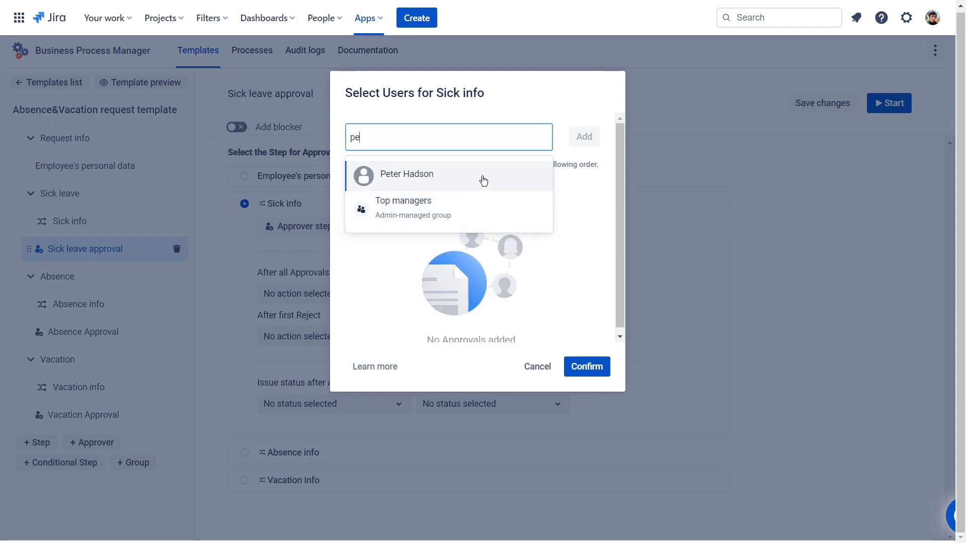
click(484, 182)
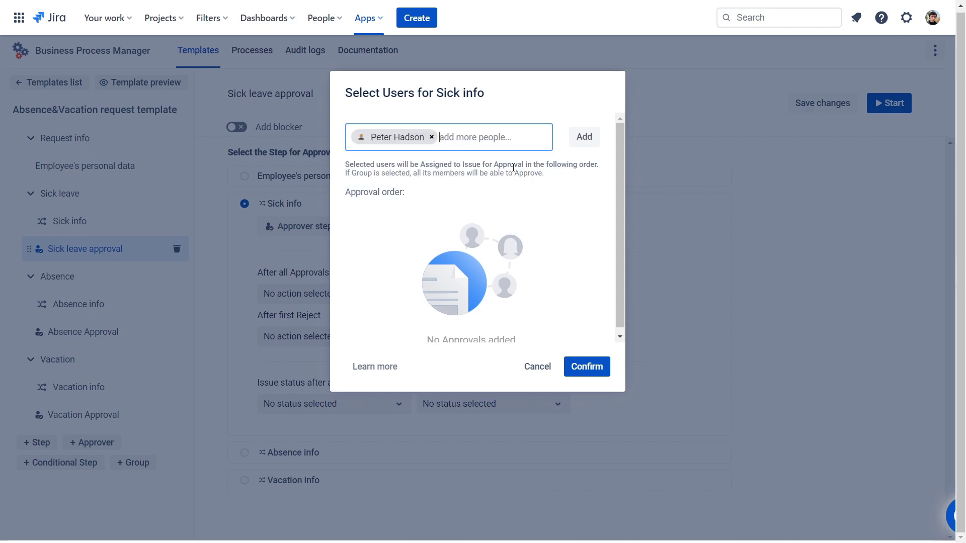
click(584, 136)
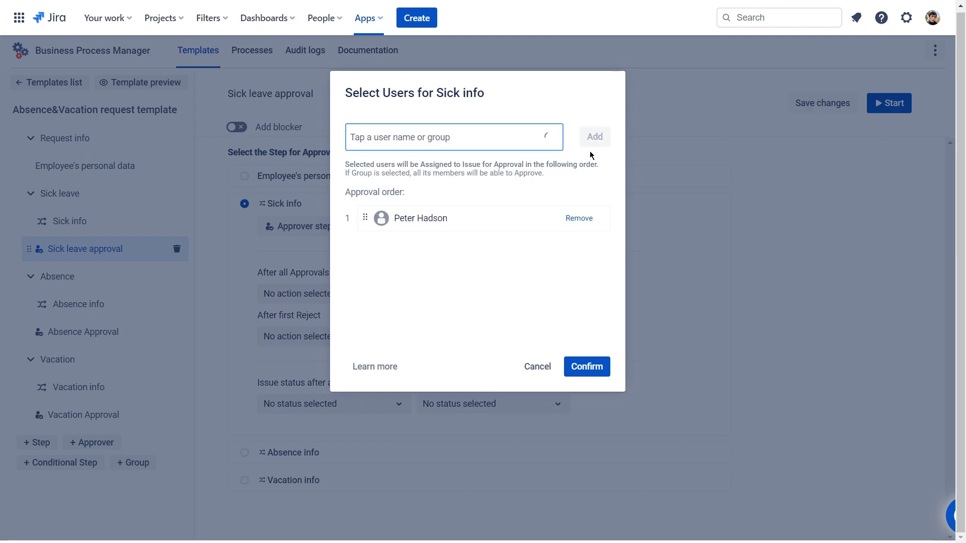
click(587, 367)
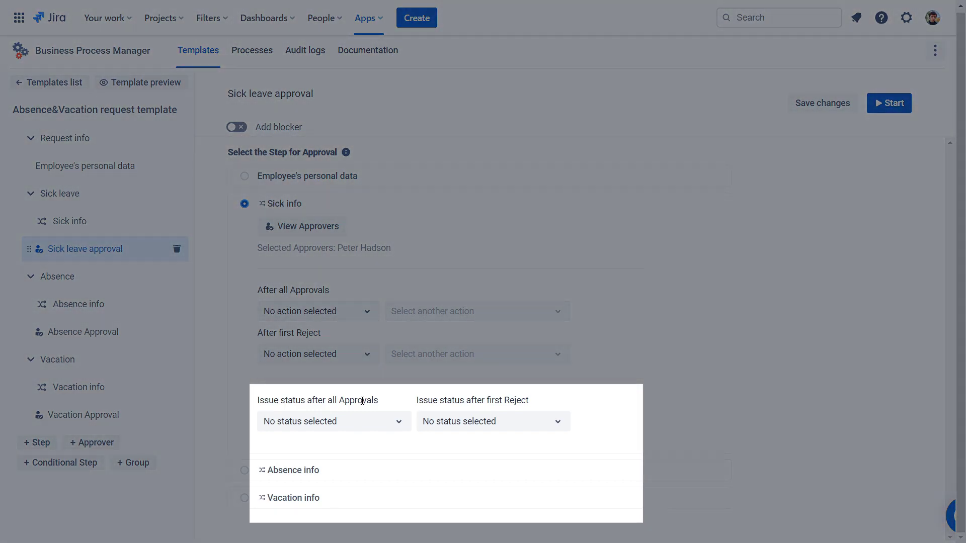
Set the issue status to Done both after all approvals and after the first reject.
click(369, 423)
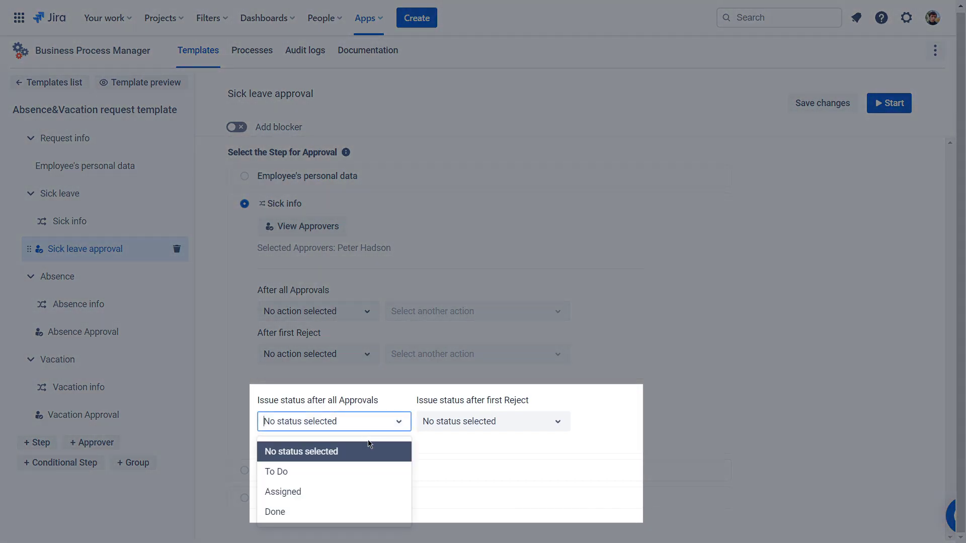
click(376, 512)
click(458, 423)
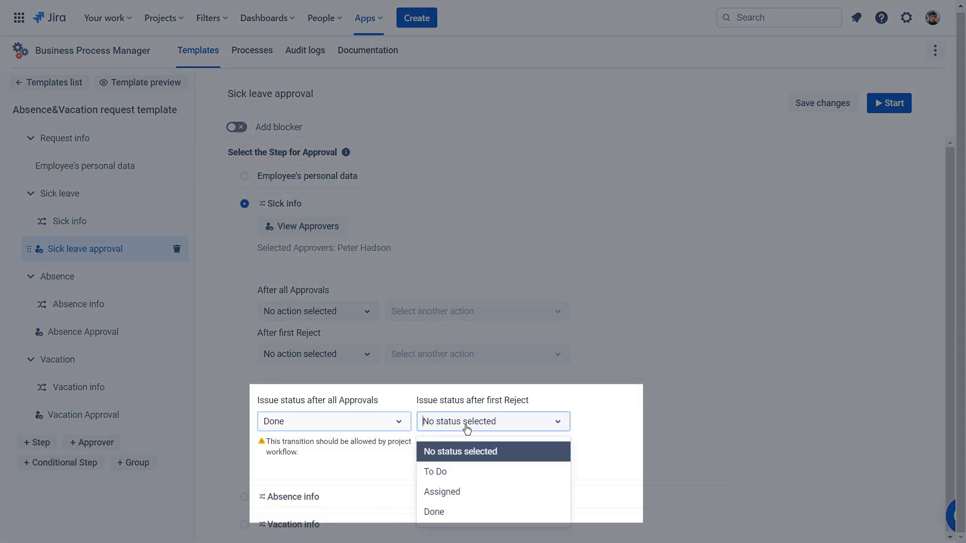
click(473, 513)
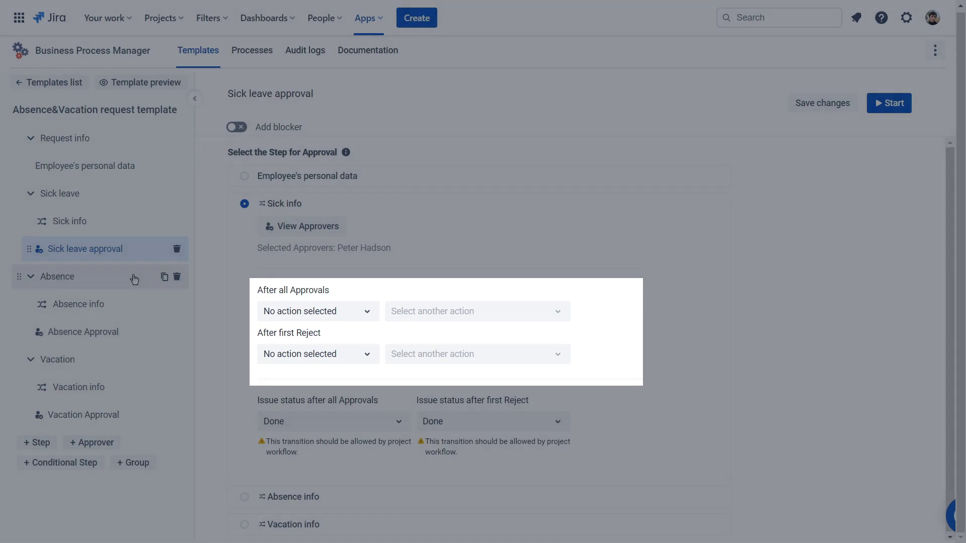
click(149, 335)
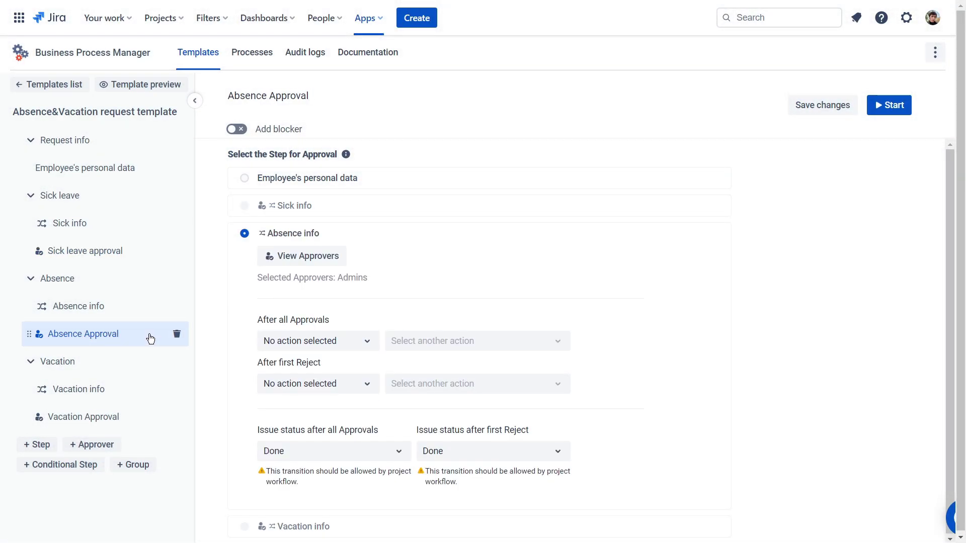
Put the Employee's personal data form in BPM Templates as a Task with two assignees.
click(156, 171)
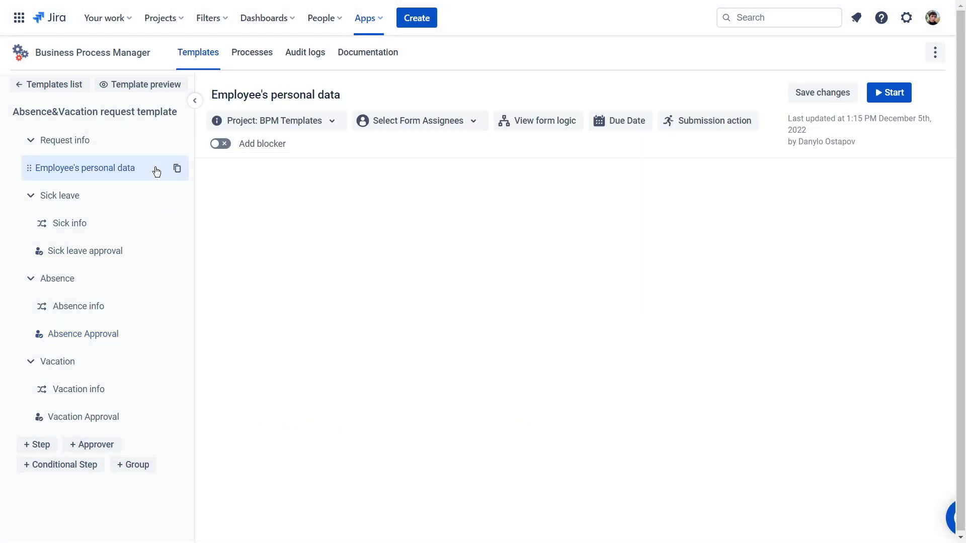
click(308, 123)
mouse_move(375, 208)
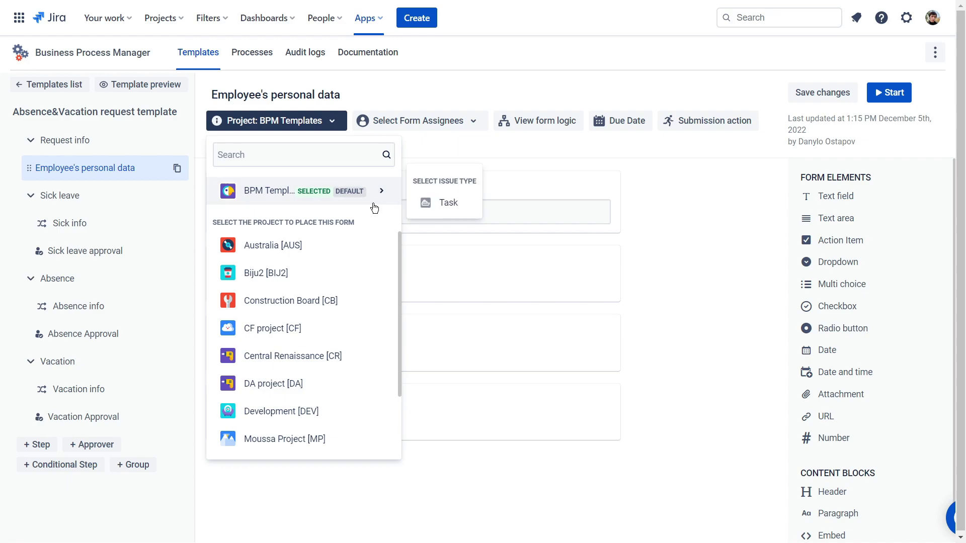
click(439, 204)
click(436, 125)
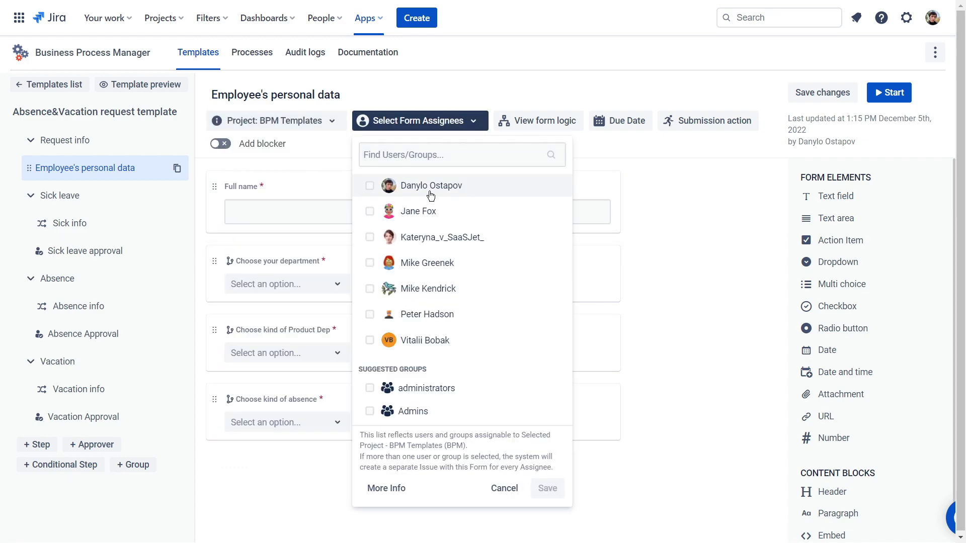
click(432, 202)
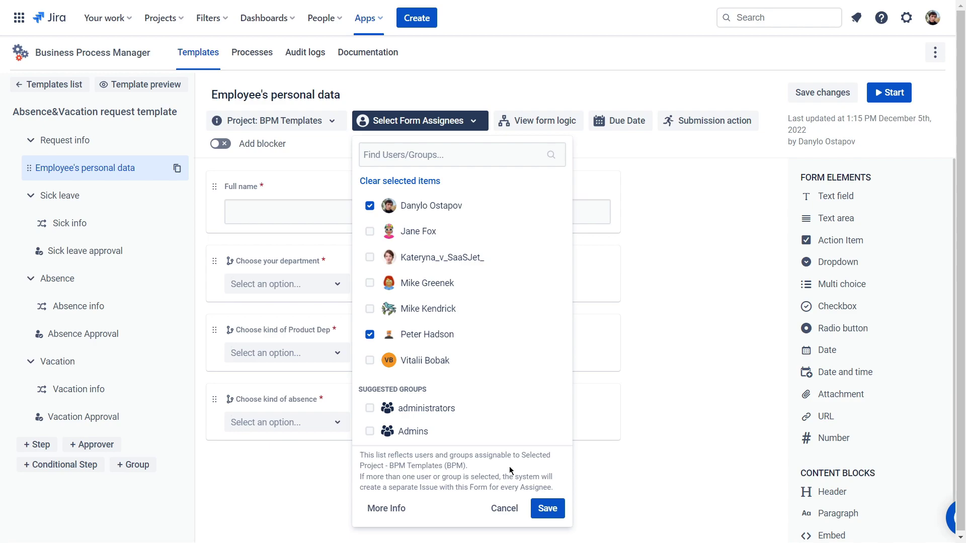
click(547, 509)
Check the due date and blocker settings, closing both without changes.
click(608, 122)
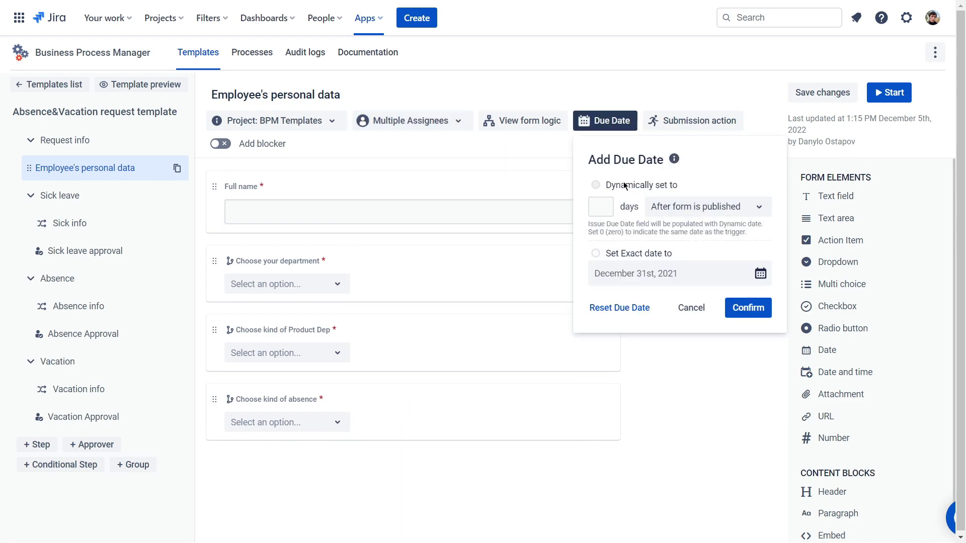
click(694, 307)
click(221, 144)
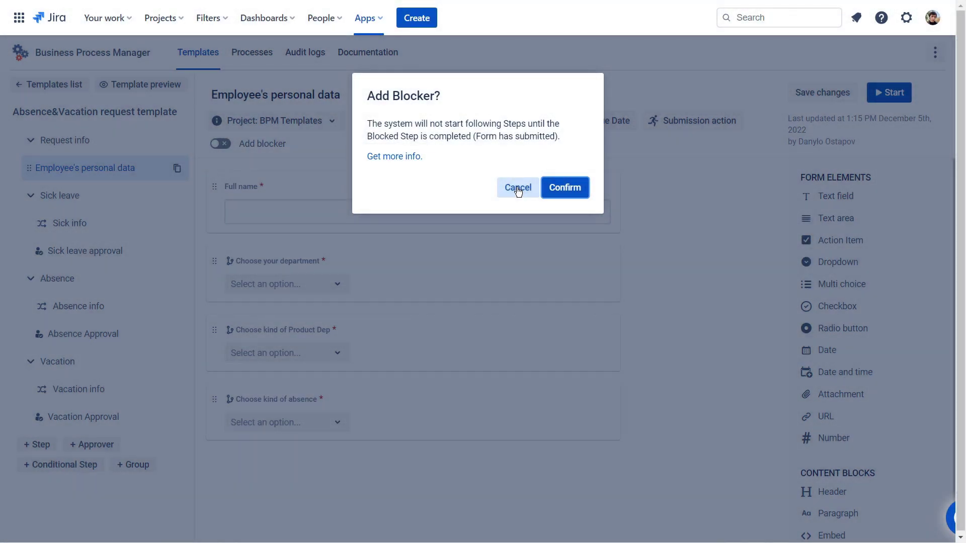
click(516, 188)
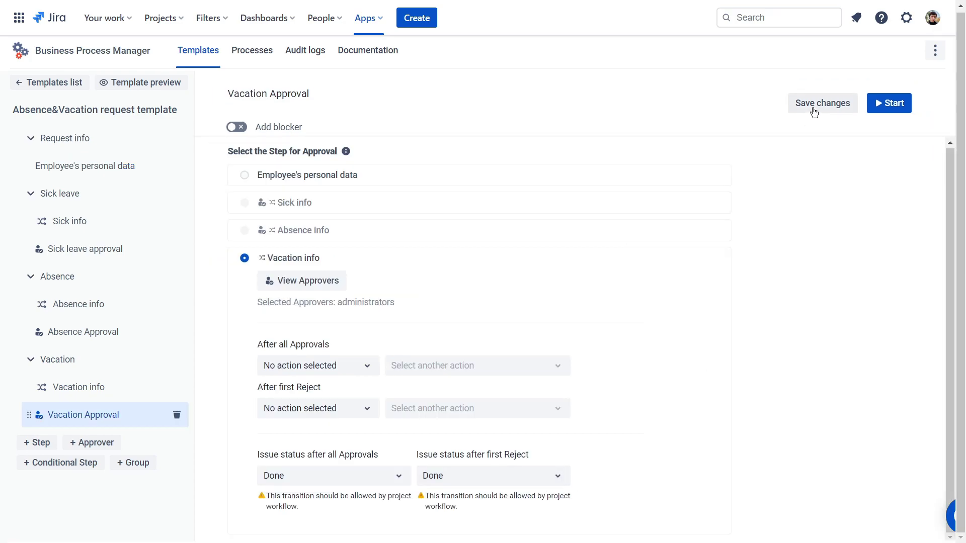
Save and confirm the template changes, then start a process from it under its default name.
click(814, 108)
click(632, 157)
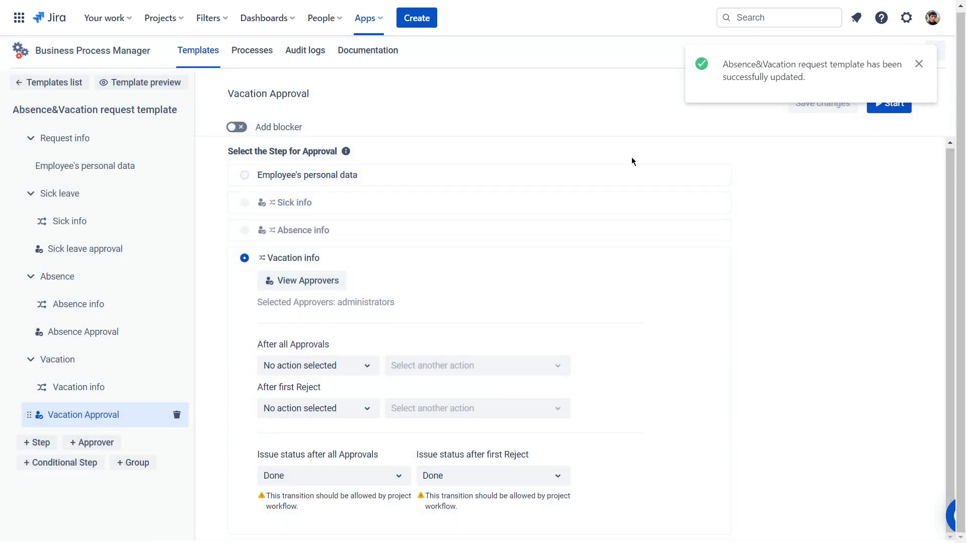
click(891, 107)
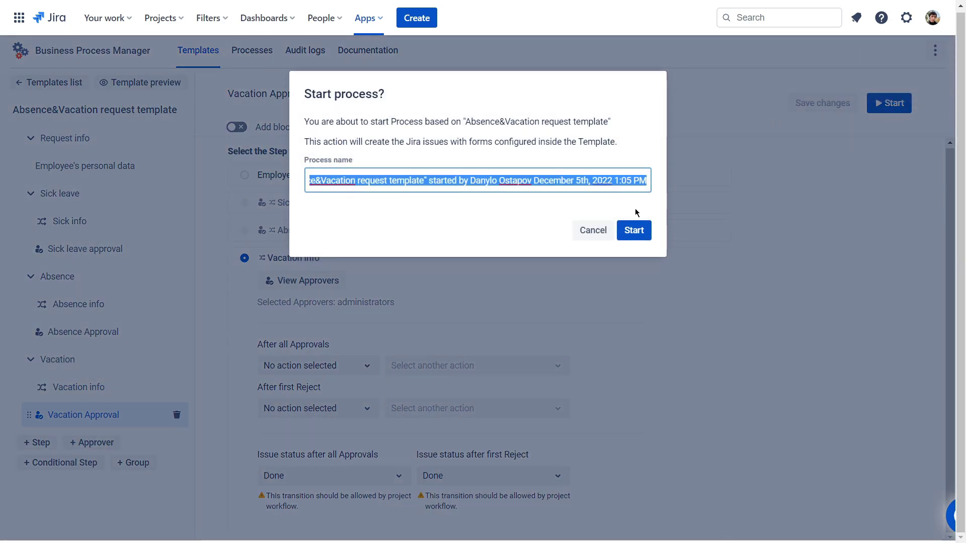
click(637, 229)
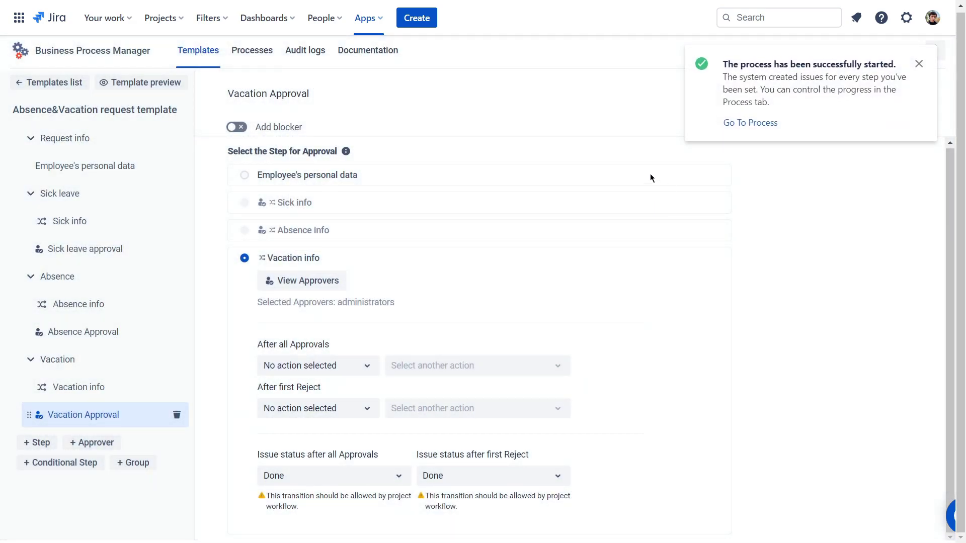
Return to the Templates list sorted by Updated and open the template's 'Started 1 time(s)' processes.
click(28, 82)
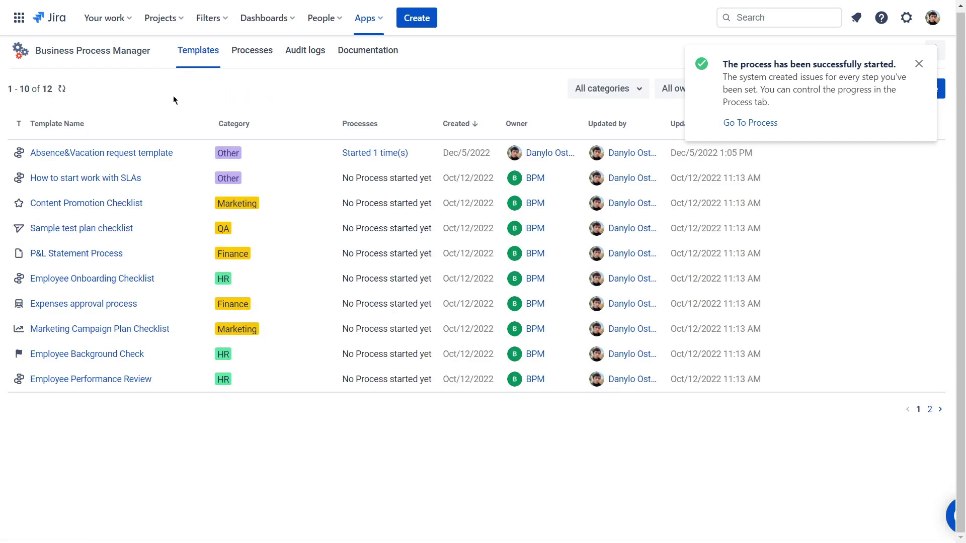
click(920, 65)
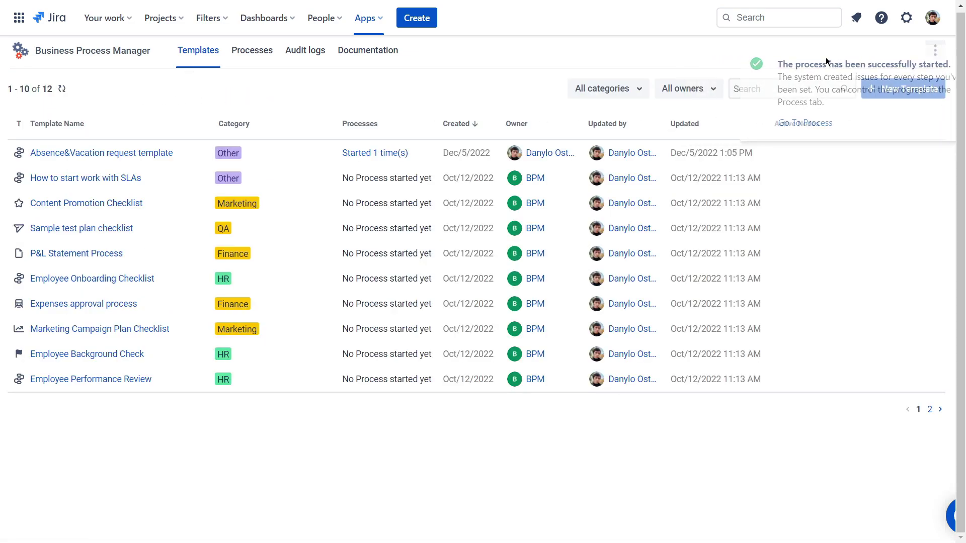
click(687, 125)
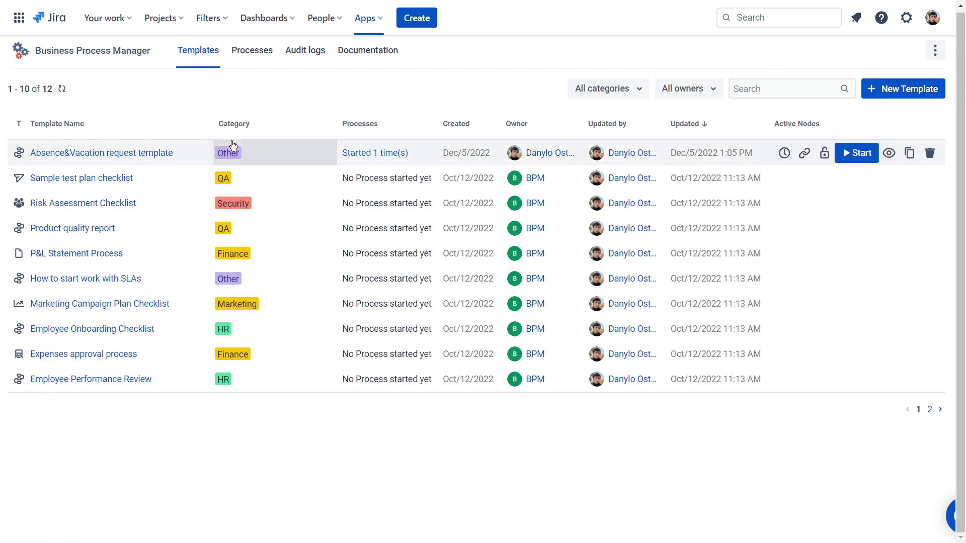
click(783, 153)
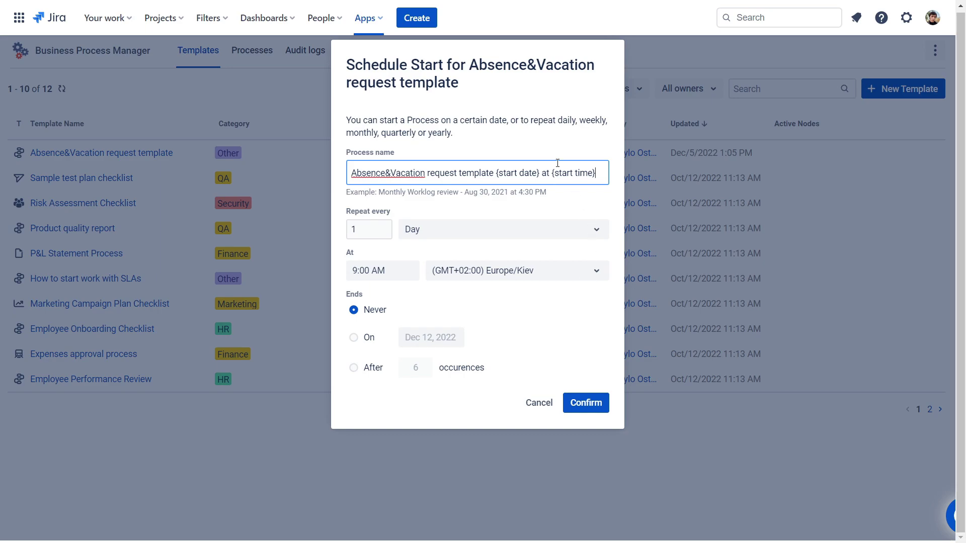
click(537, 403)
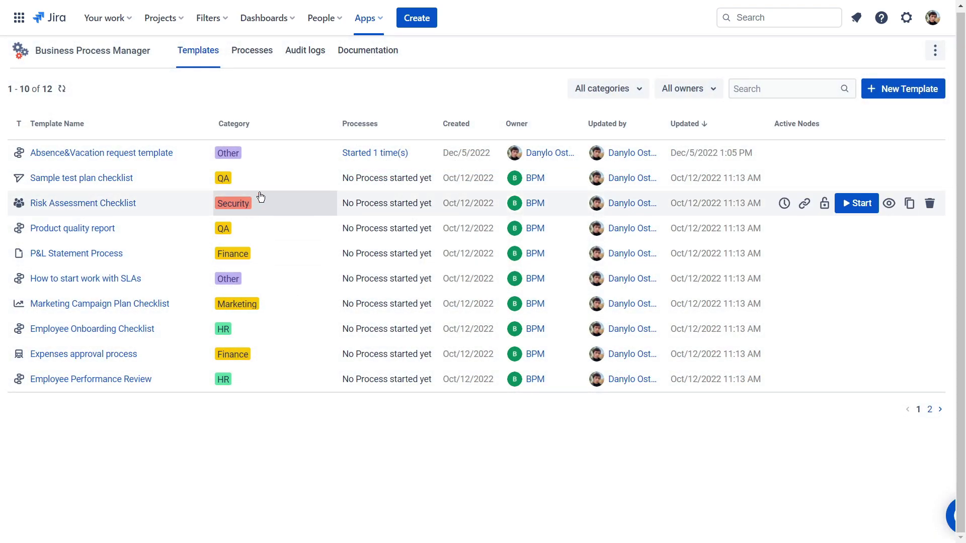
click(356, 154)
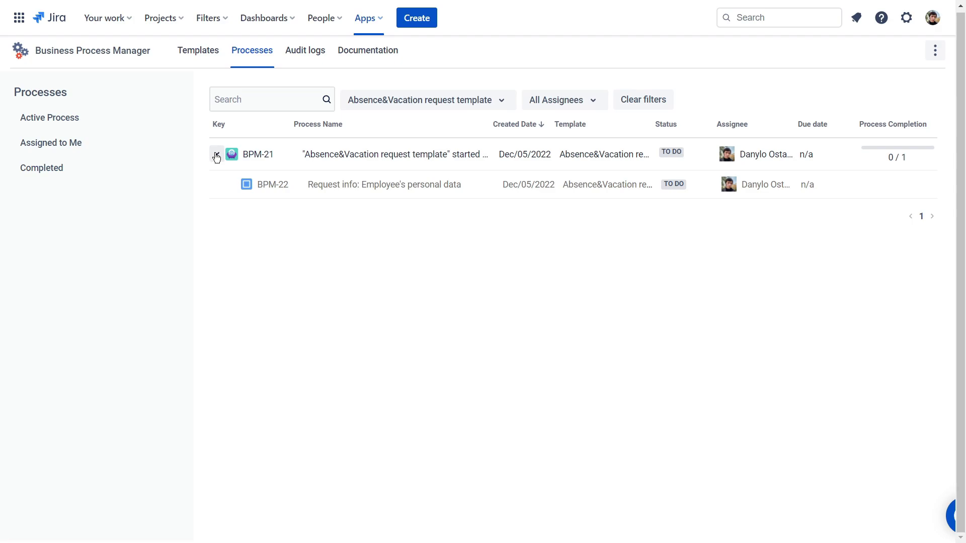
Open the BPM-22 issue and enter the employee's full name.
click(264, 184)
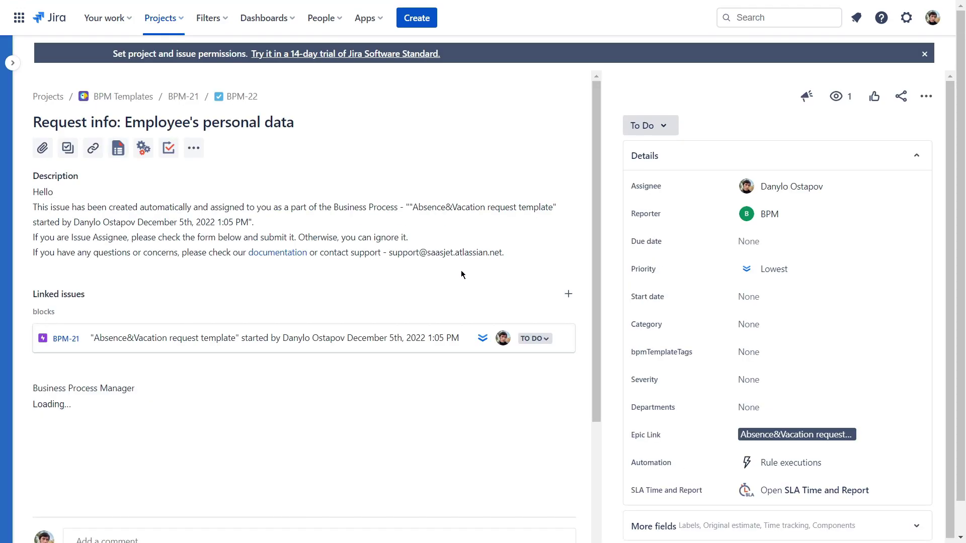
scroll(461, 270, down, 4)
click(86, 281)
click(302, 330)
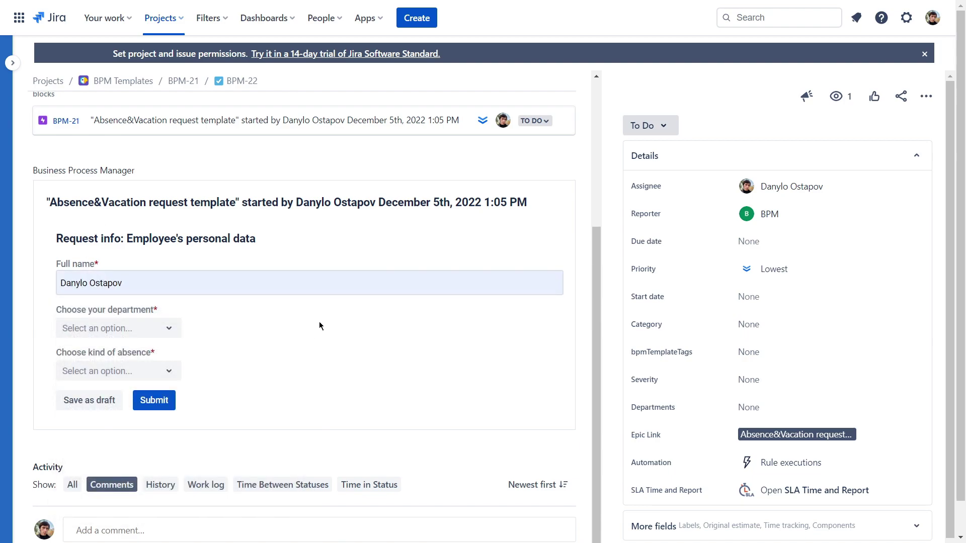
Choose Product department, Design and Absence in the dropdowns, then submit and confirm the form.
click(119, 327)
click(119, 239)
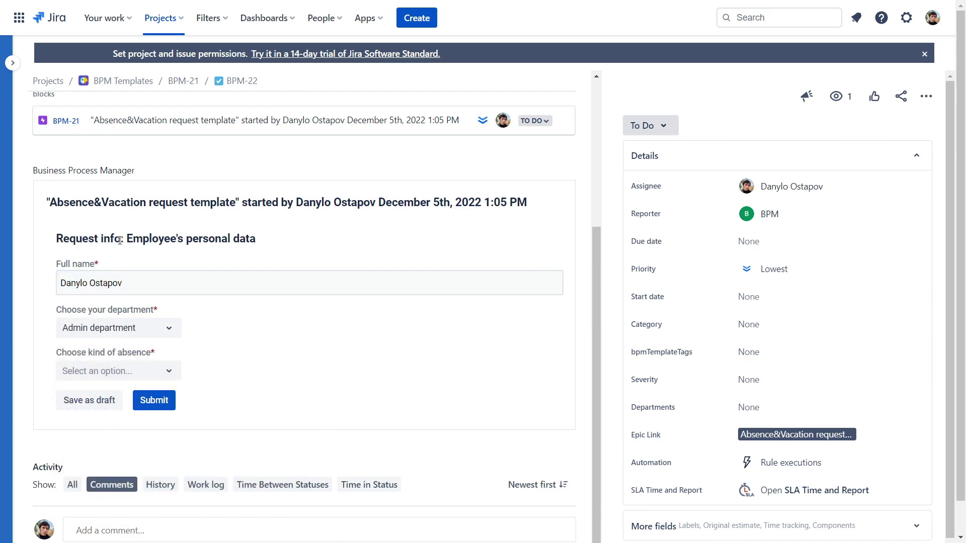
click(125, 372)
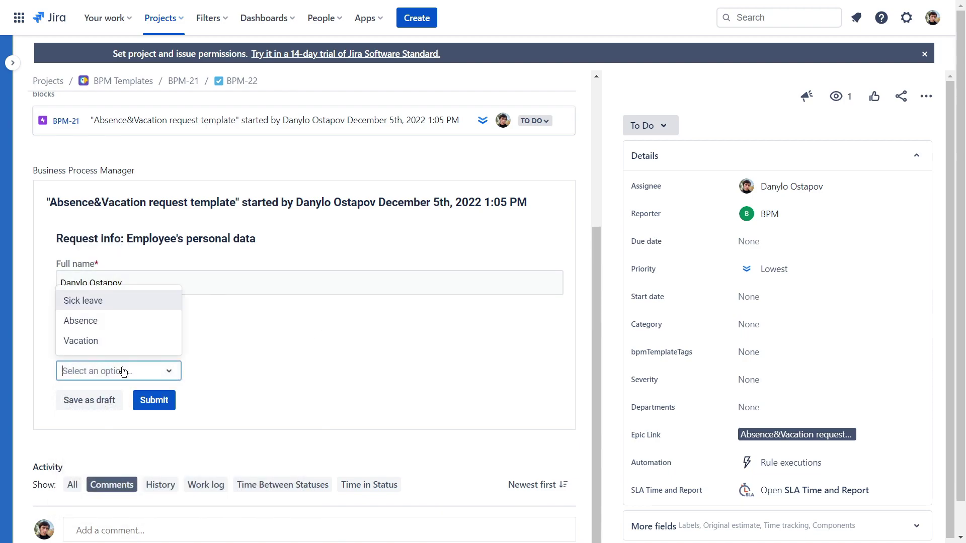
click(135, 300)
click(118, 328)
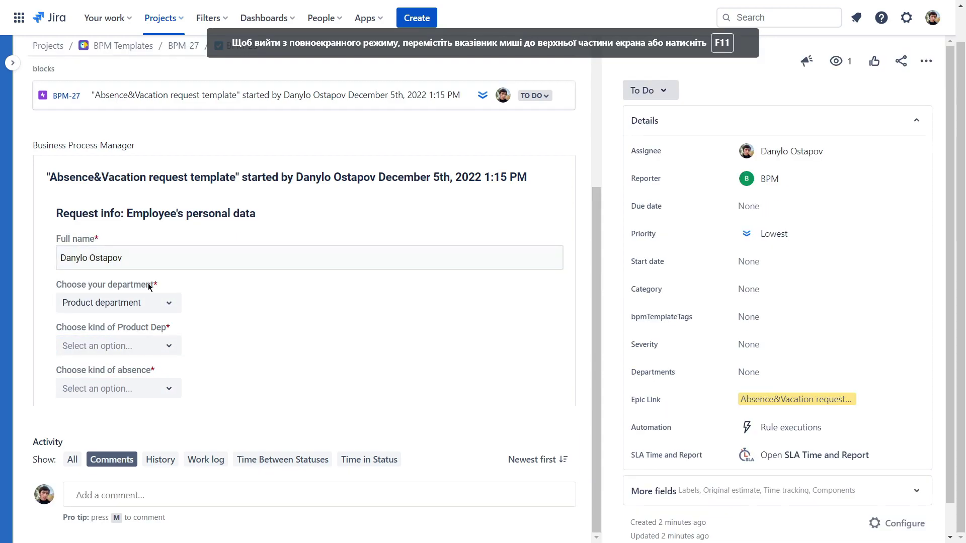
click(136, 304)
click(129, 254)
click(132, 347)
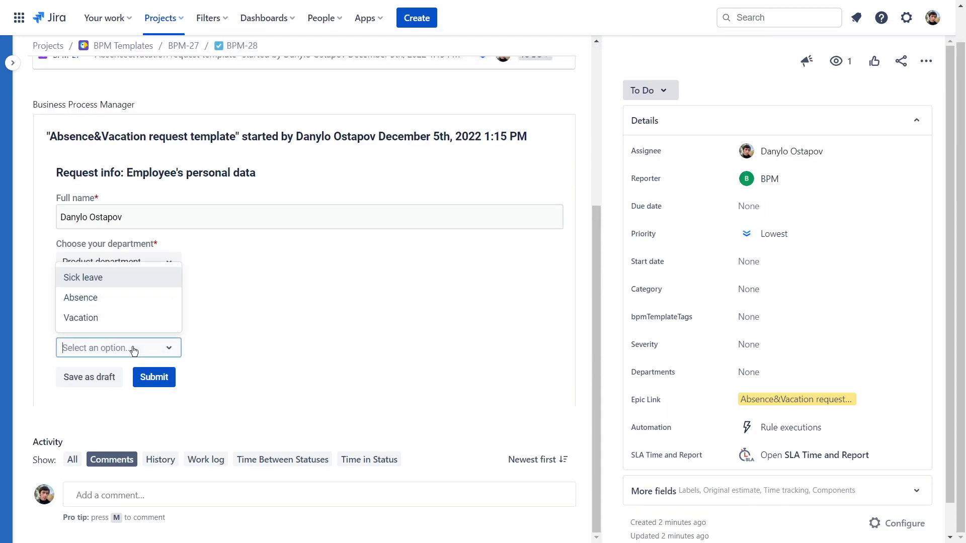
click(138, 299)
click(159, 383)
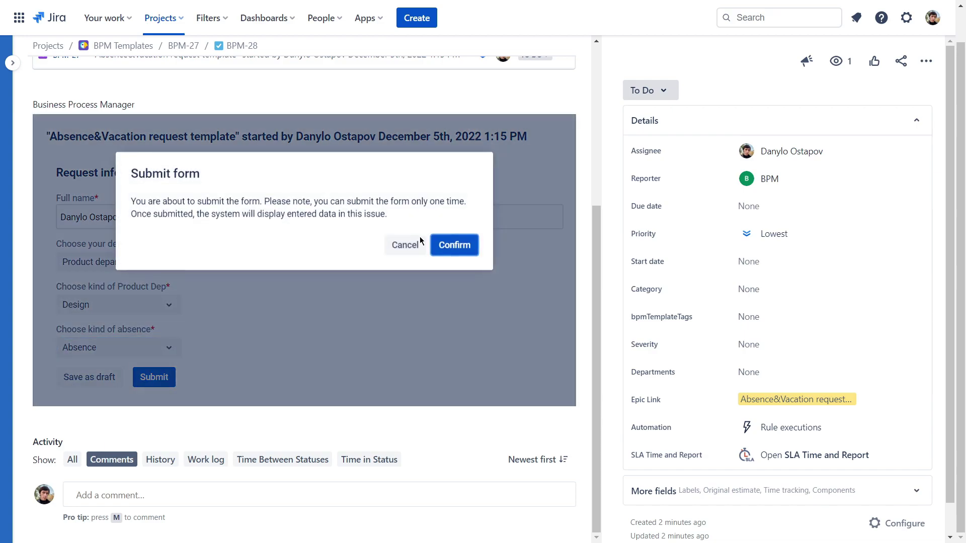
click(452, 246)
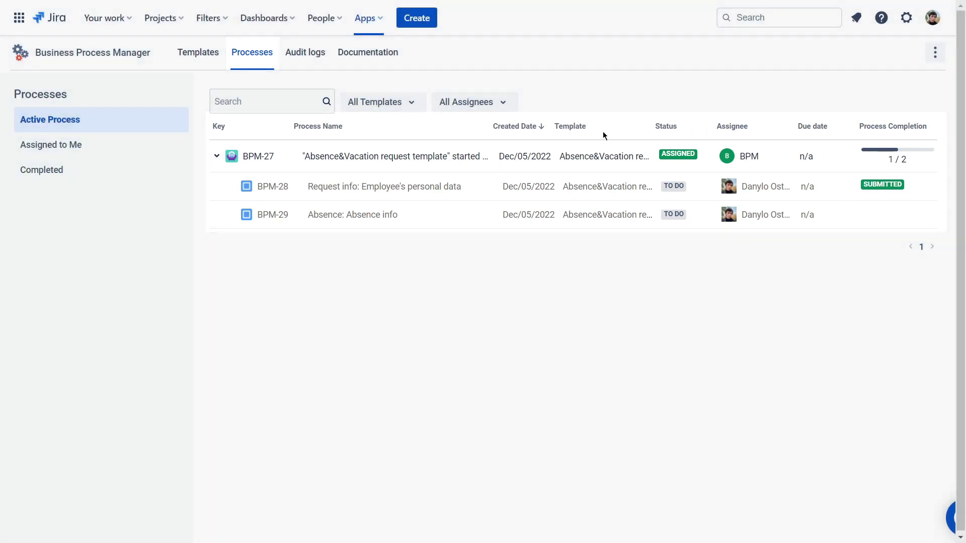
Open BPM-29 and set Date from 11/27/2022 and Date to 12/10/2022.
click(266, 215)
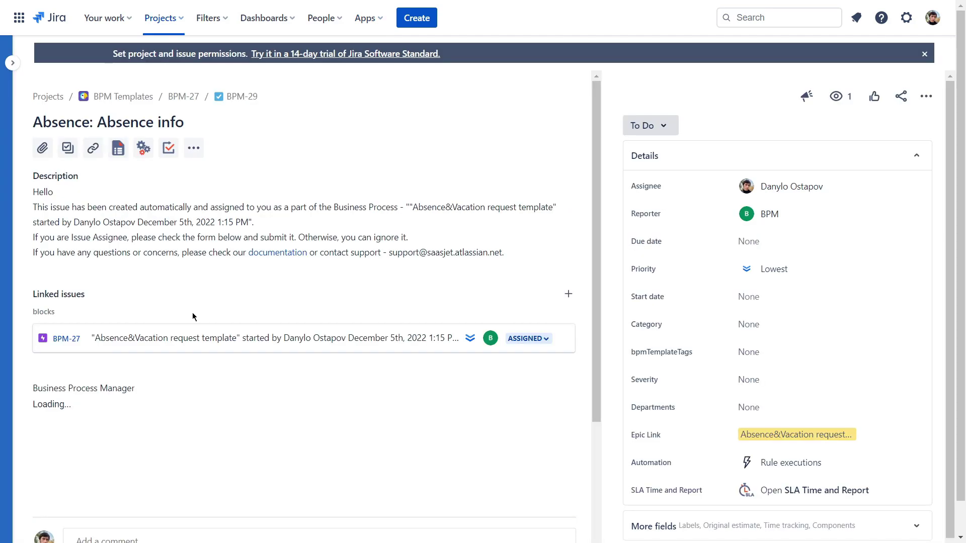
scroll(193, 309, down, 5)
click(157, 271)
key(Up)
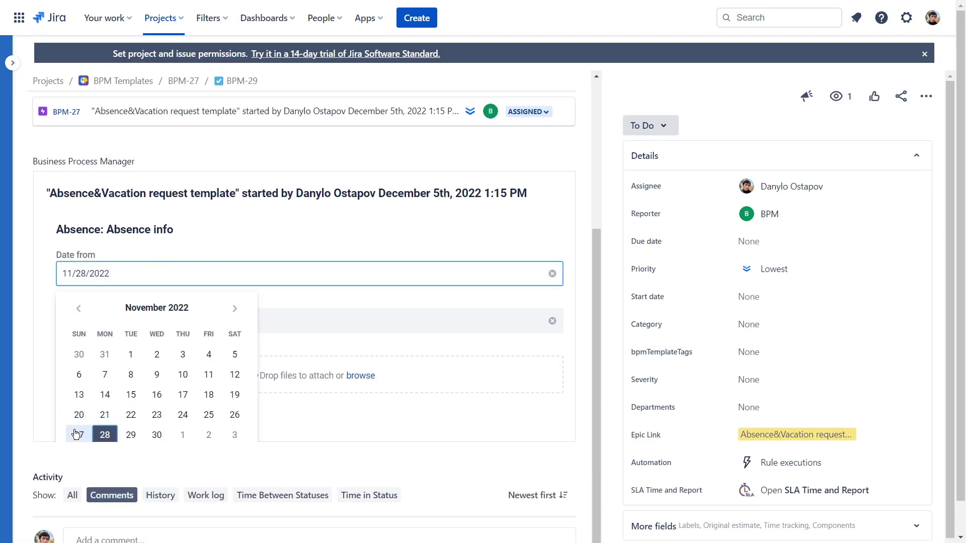
click(75, 429)
click(110, 321)
click(235, 422)
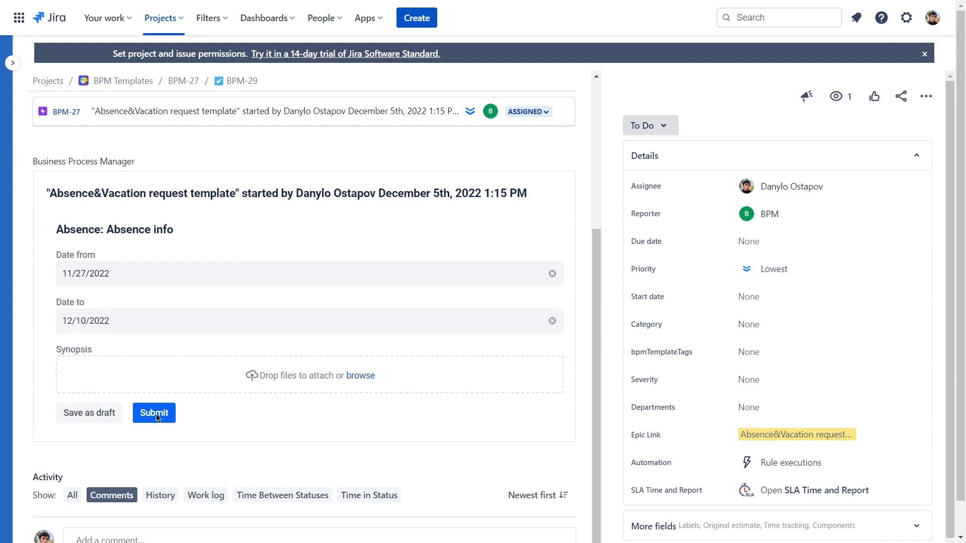
Submit and confirm the Absence info form, then approve the request.
click(154, 412)
click(466, 304)
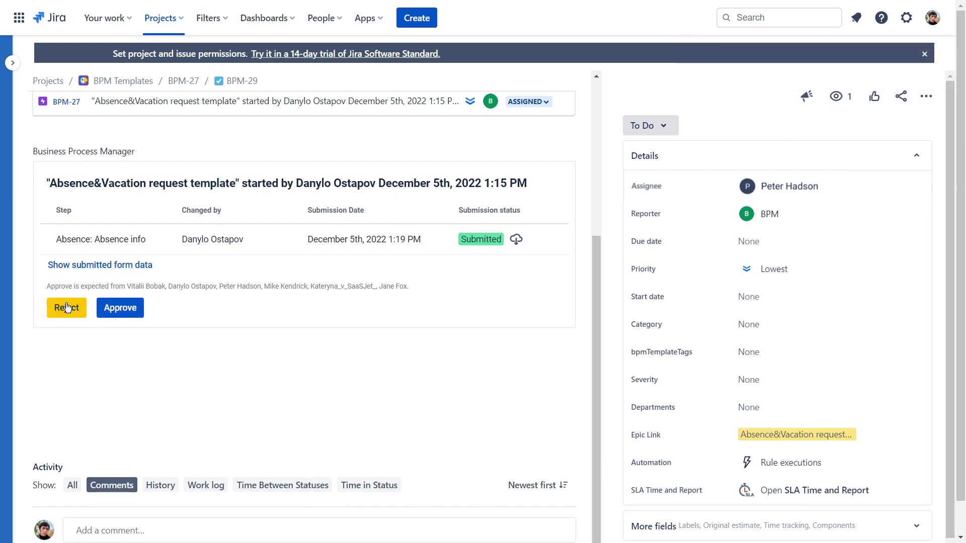
click(104, 311)
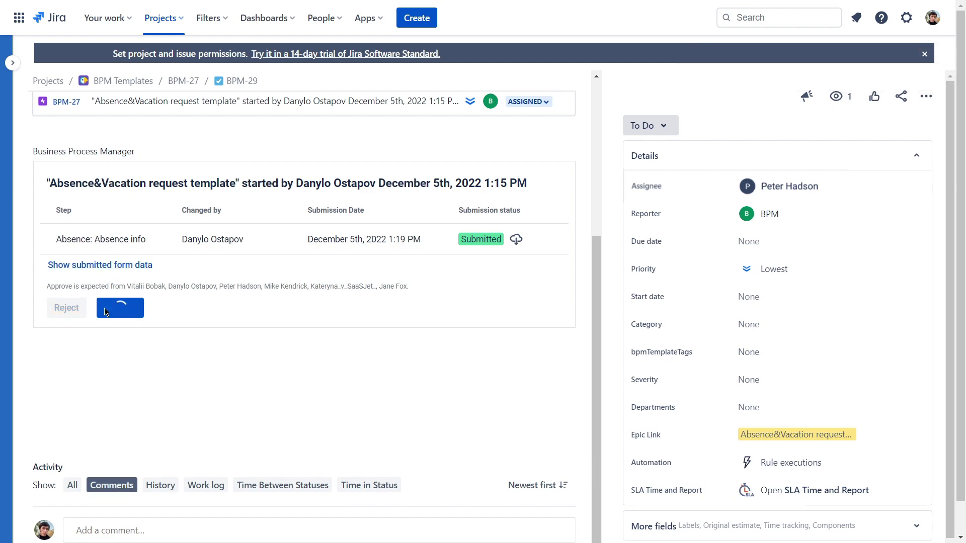